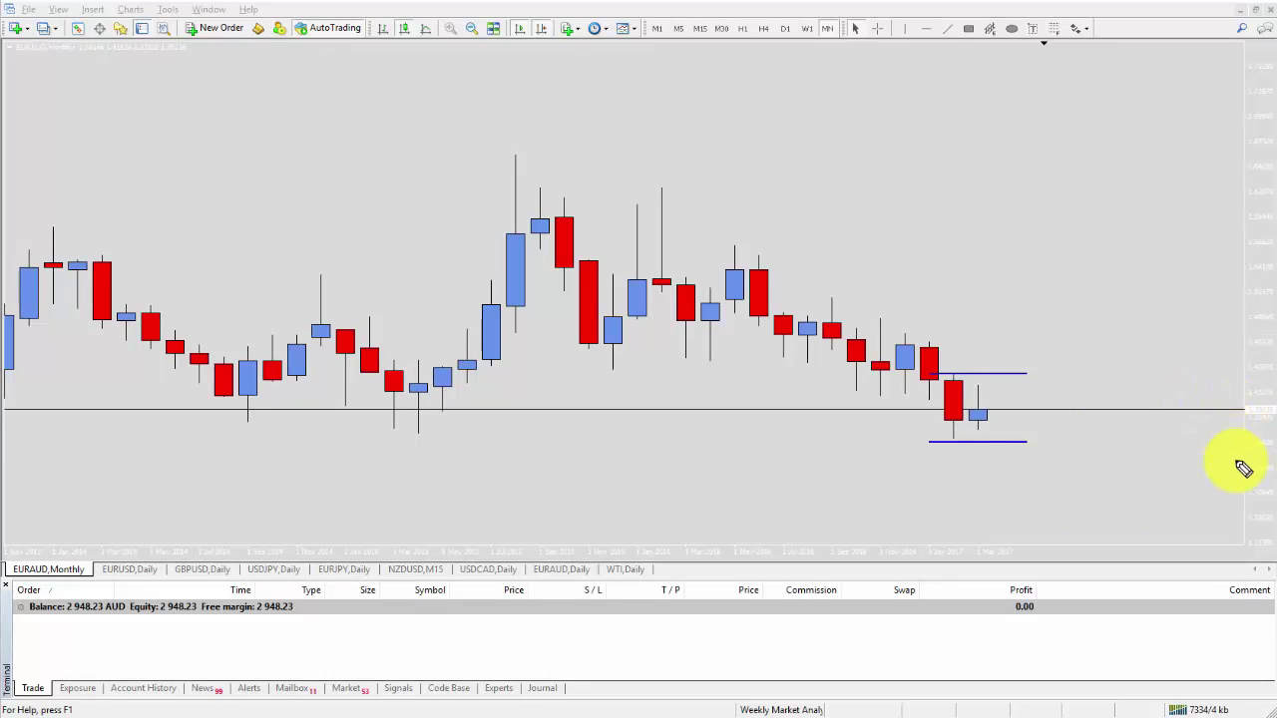
Pen-draw an arrow from the lower range line down to T1, and mark a higher level above the last candles.
left_click(997, 445)
mouse_move(997, 445)
left_mouse_down()
mouse_move(1017, 489)
mouse_move(1023, 471)
mouse_move(1087, 506)
mouse_move(1094, 477)
mouse_move(1103, 509)
left_mouse_up()
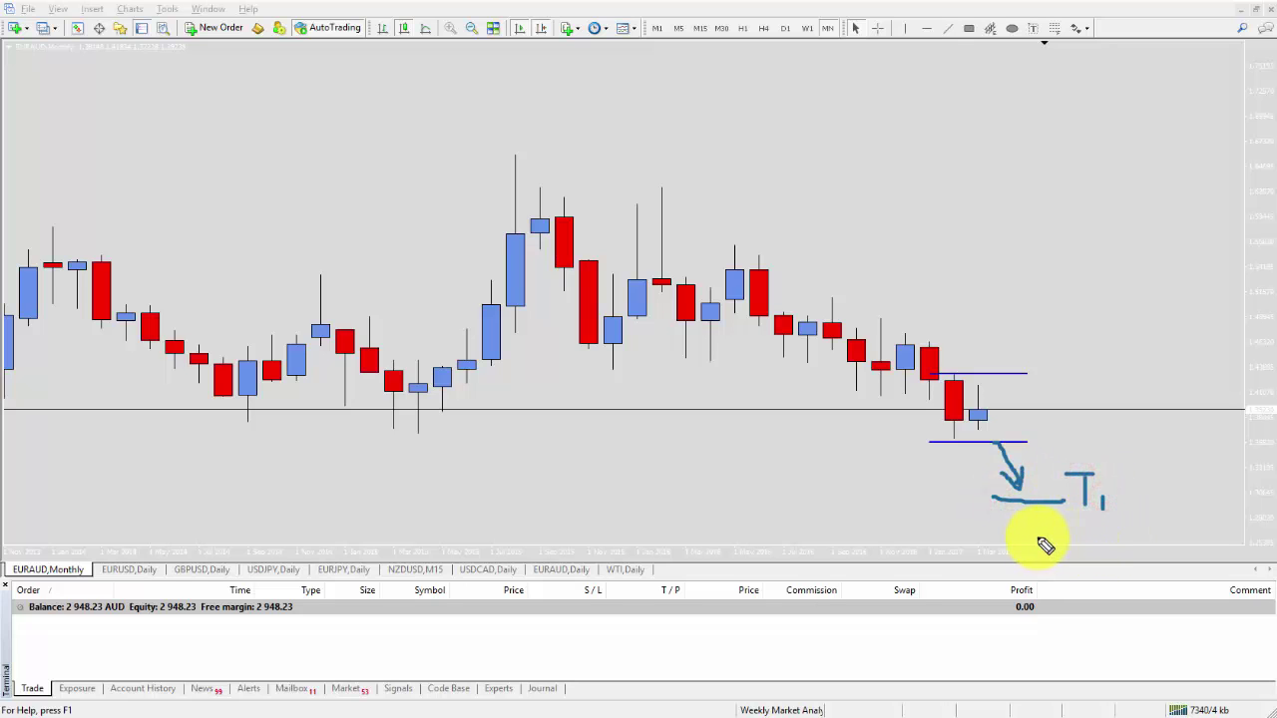
mouse_move(1039, 539)
left_mouse_down()
mouse_move(1174, 546)
mouse_move(1175, 519)
mouse_move(1196, 545)
left_mouse_up()
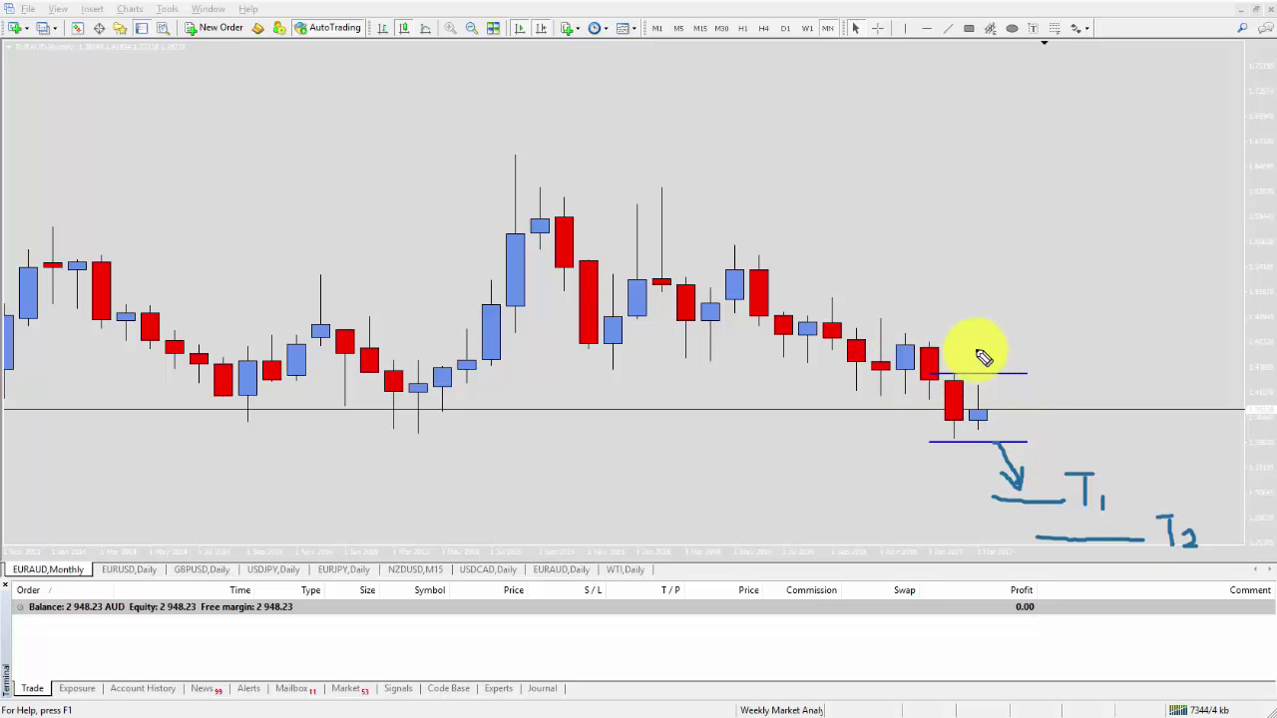
mouse_move(877, 330)
left_mouse_down()
mouse_move(1048, 333)
mouse_move(965, 315)
mouse_move(1007, 282)
mouse_move(1044, 303)
mouse_move(1070, 435)
mouse_move(1085, 433)
mouse_move(1064, 443)
mouse_move(1100, 444)
mouse_move(1127, 419)
mouse_move(1129, 438)
mouse_move(1175, 419)
left_mouse_up()
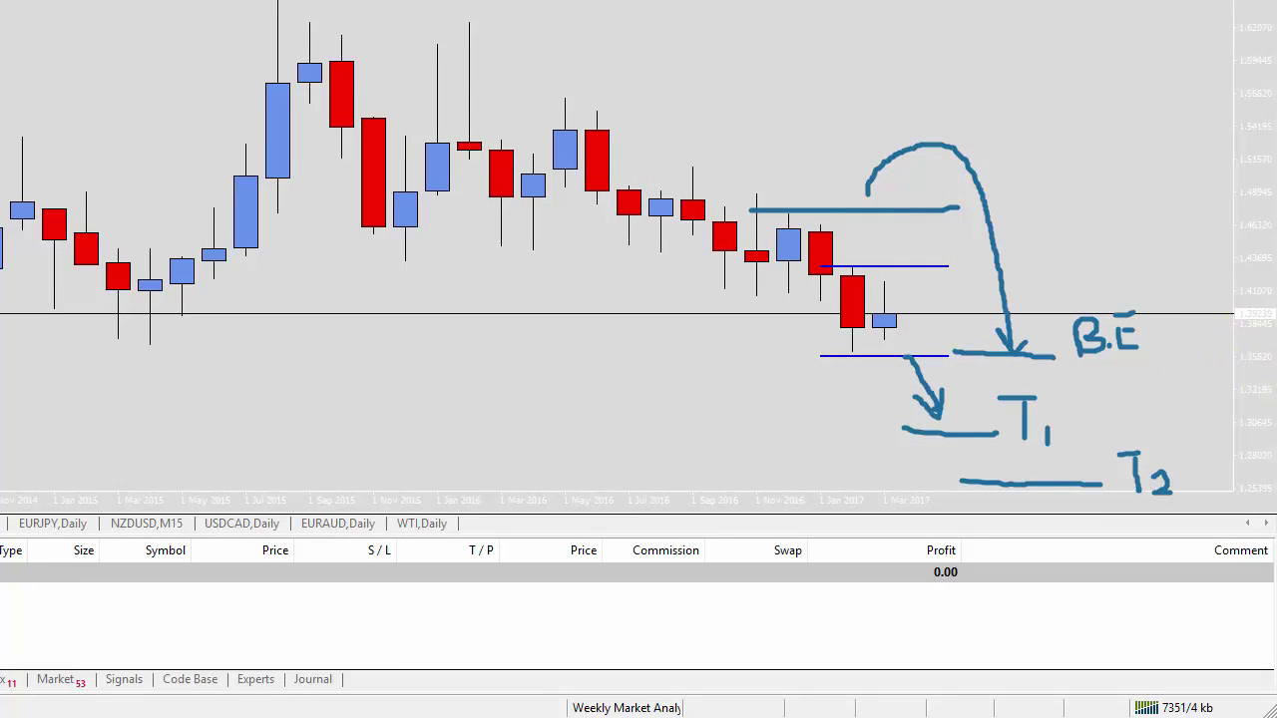
Clear the sketches and attach Admiral - Mini terminal to EURAUD with Allow live trading ticked.
key("Escape")
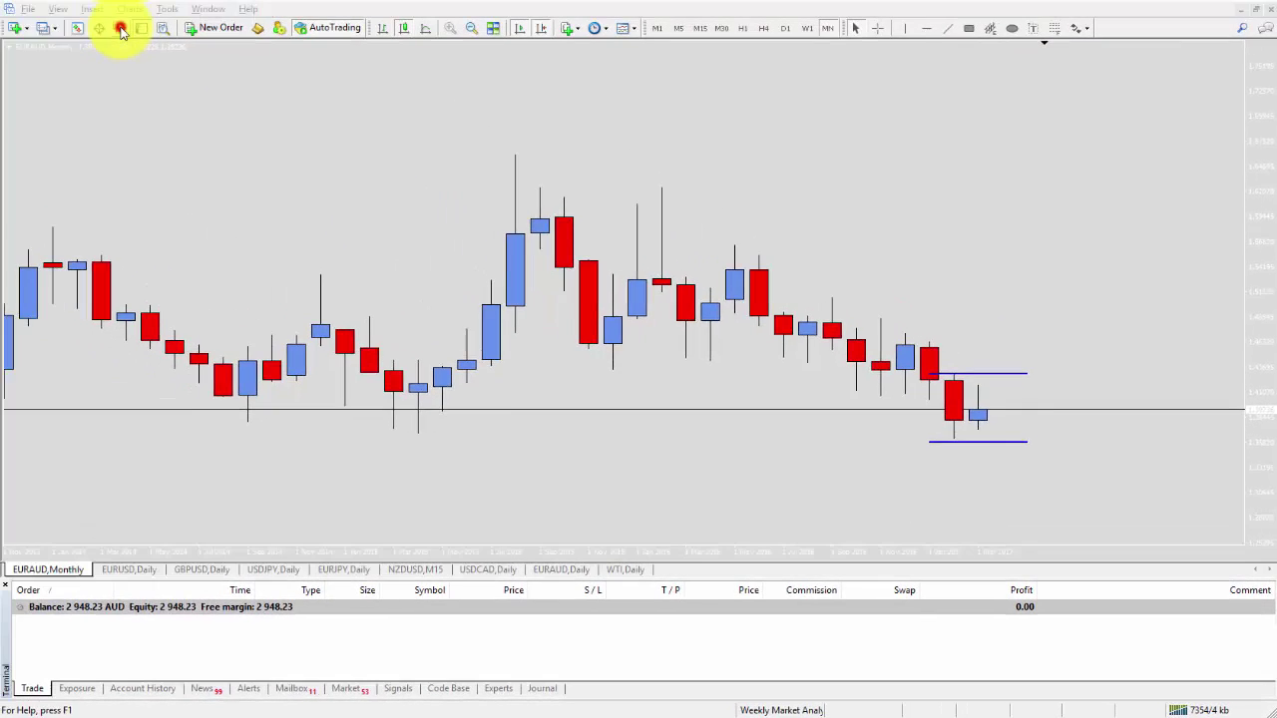
left_click(120, 30)
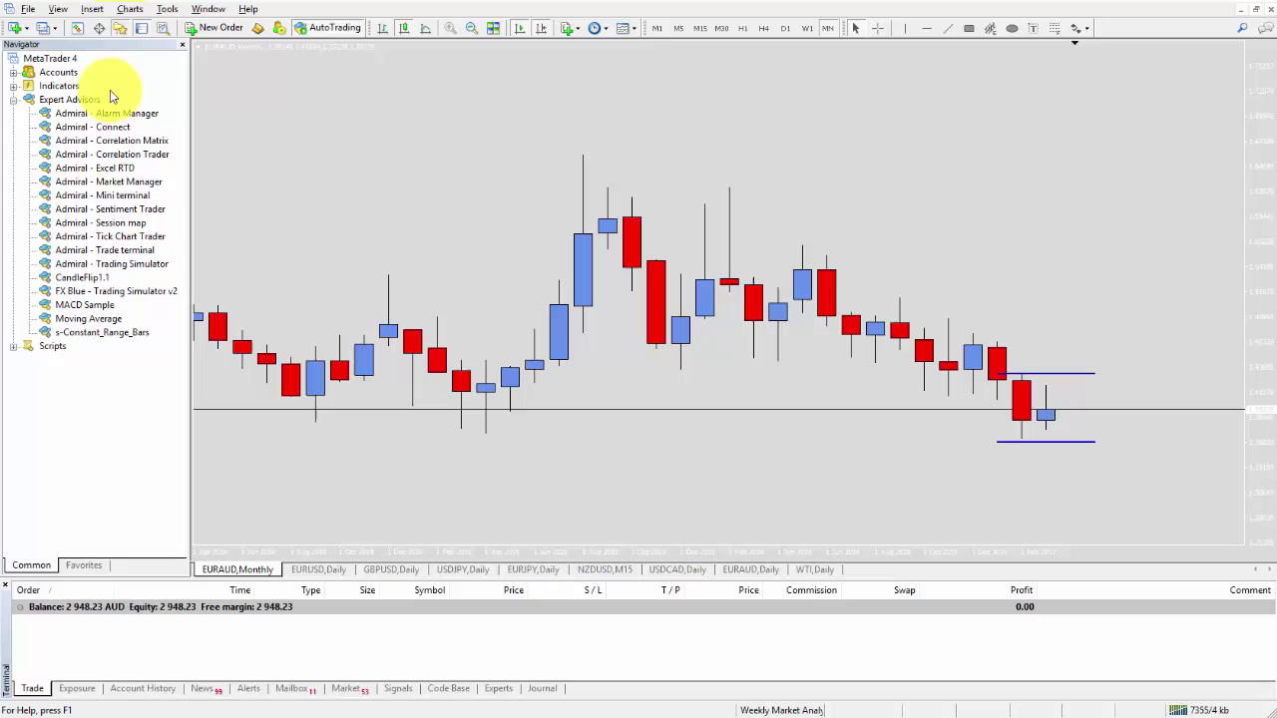
left_click(88, 197)
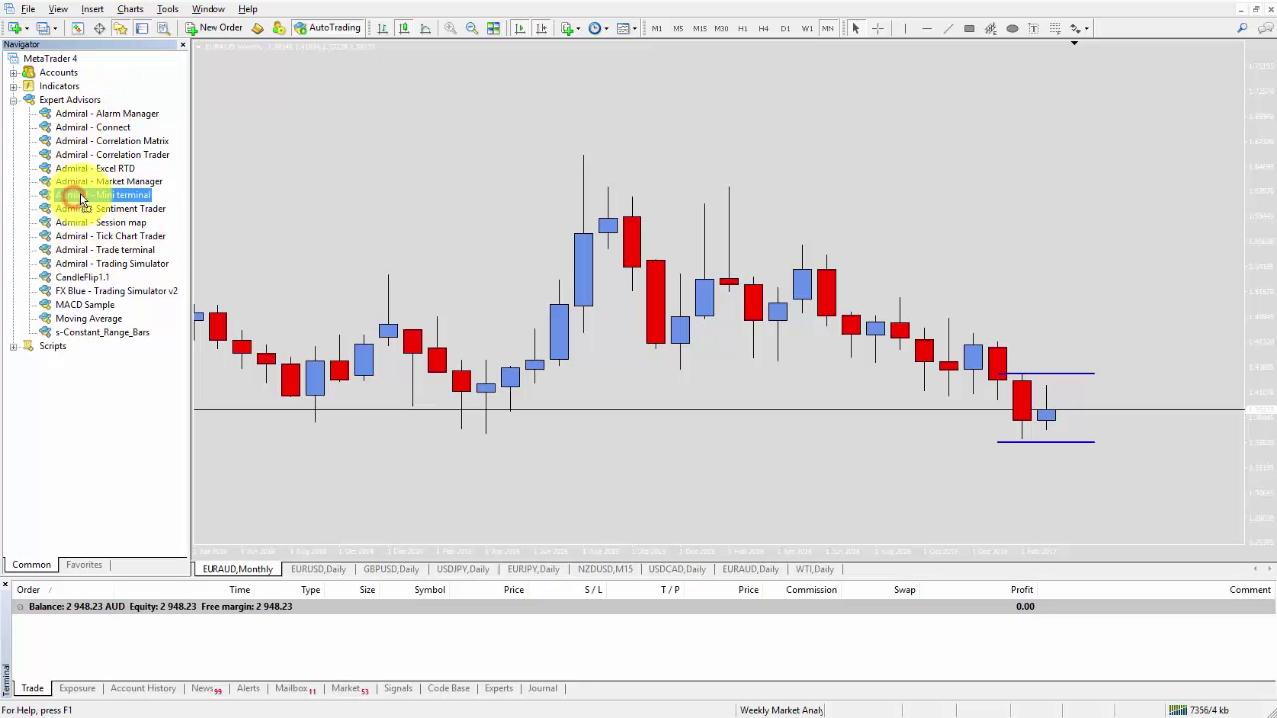
key("Return")
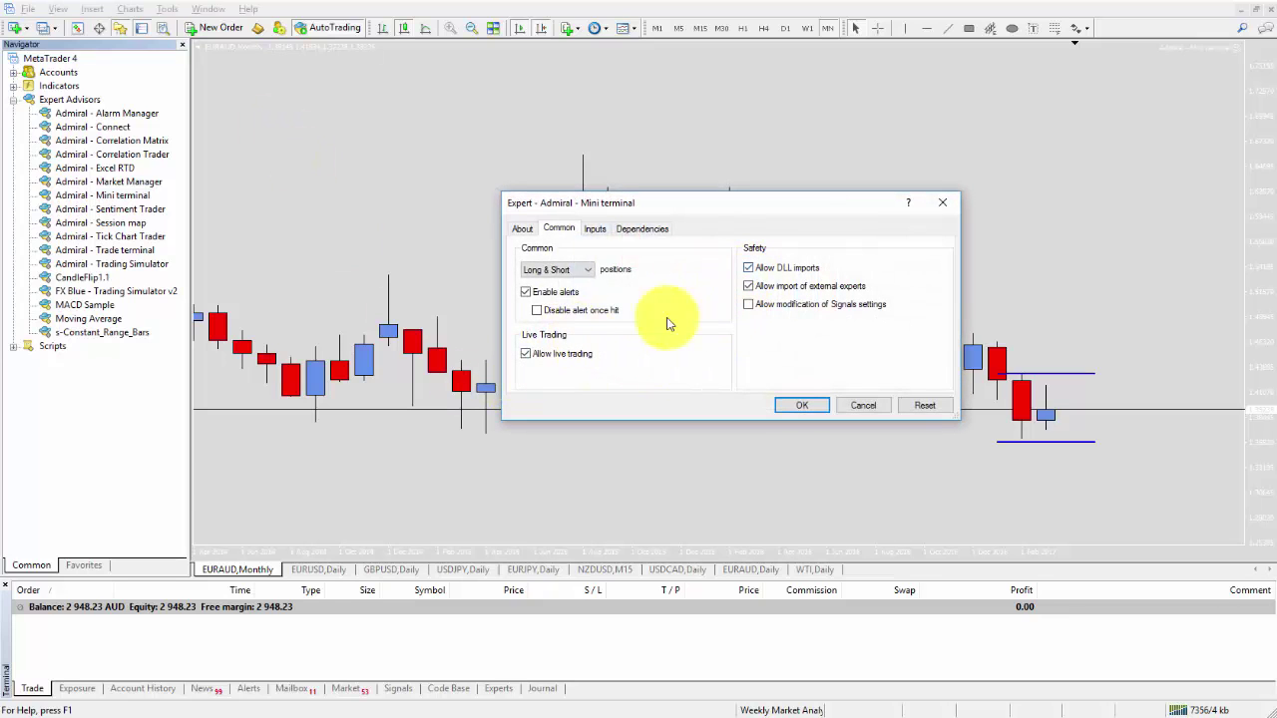
left_click(522, 356)
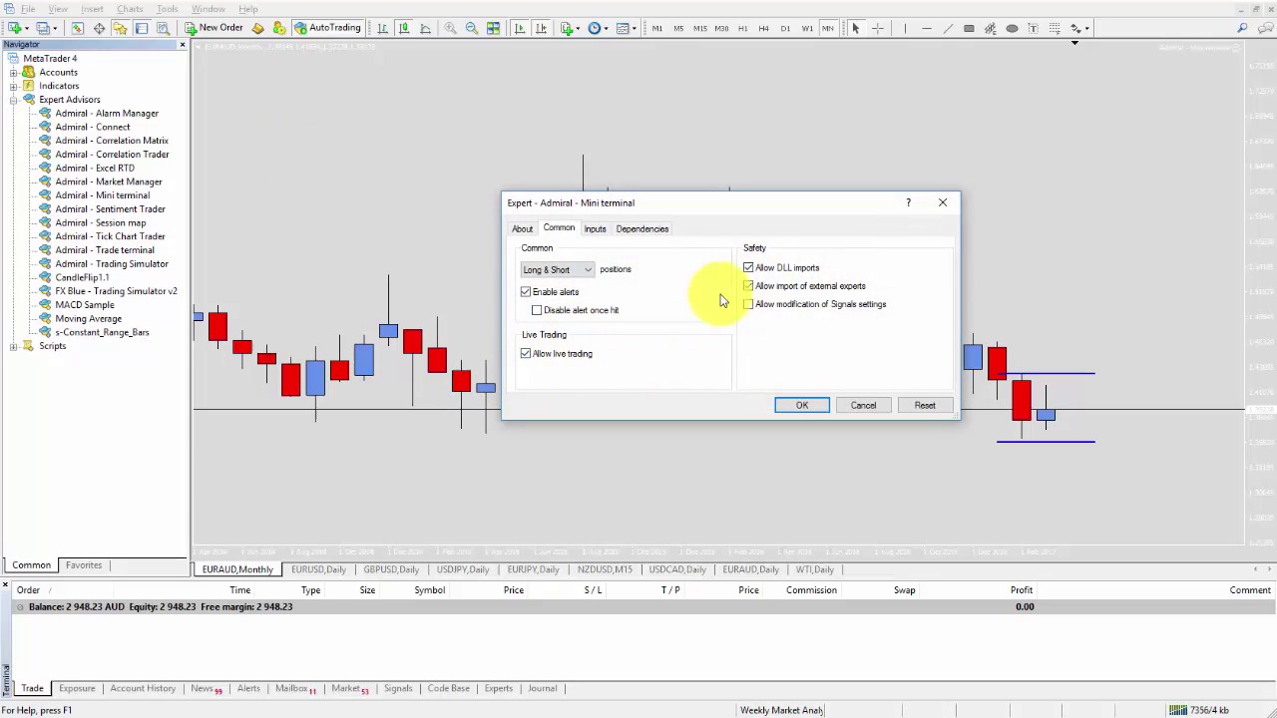
left_click(800, 400)
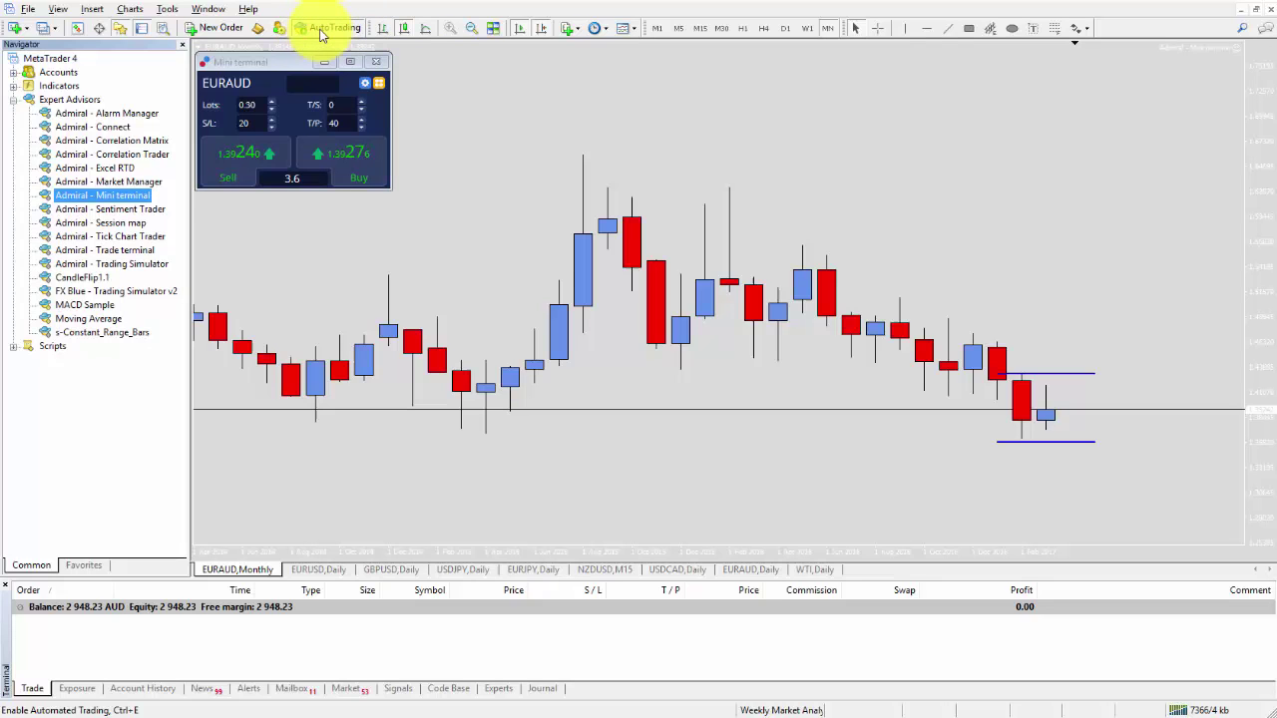
Hide the Navigator, then pen-mark the T2 line, the stop level above the candles, and '$700'.
left_click(118, 30)
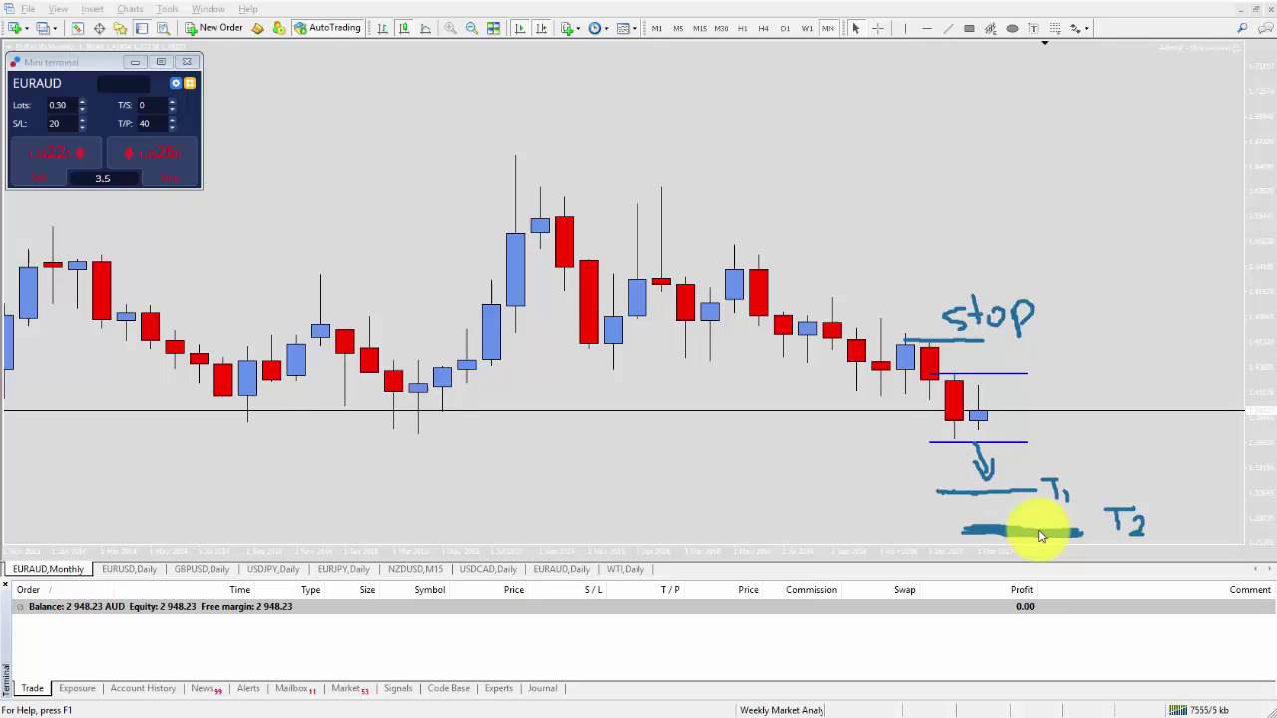
mouse_move(1027, 531)
left_mouse_down()
mouse_move(976, 534)
mouse_move(1020, 532)
left_mouse_up()
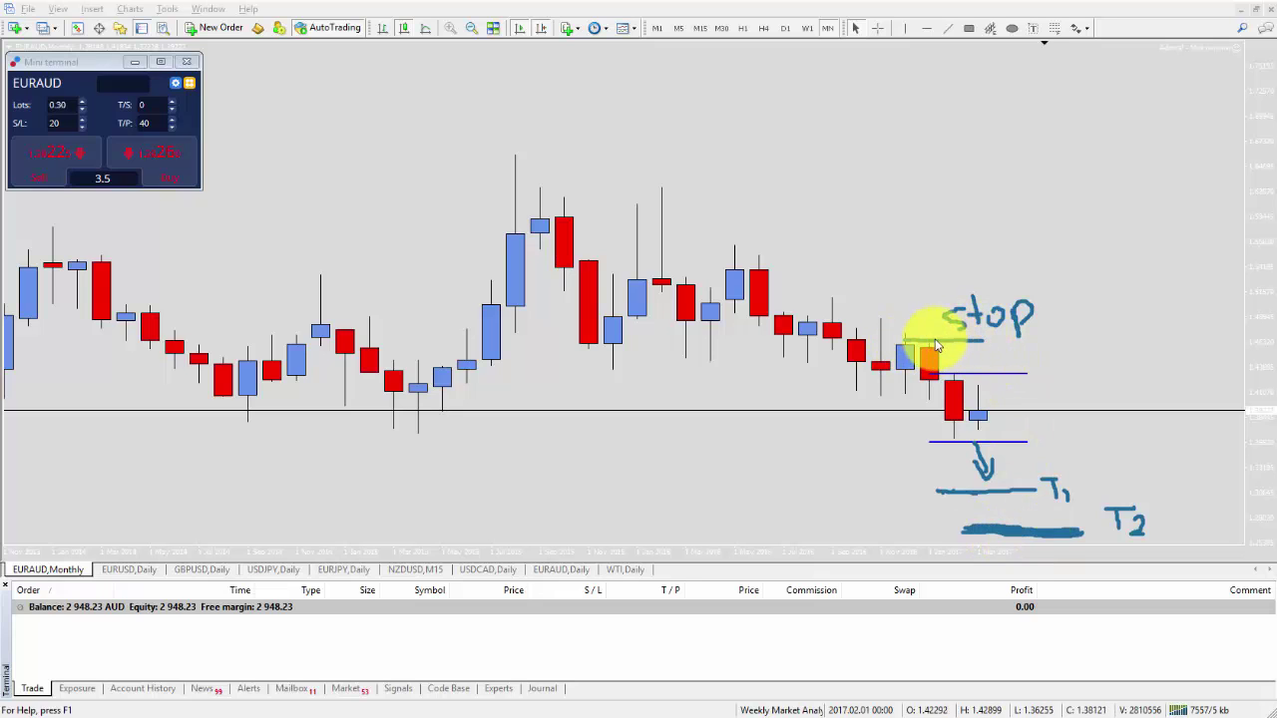
left_click_drag(898, 344, 998, 337)
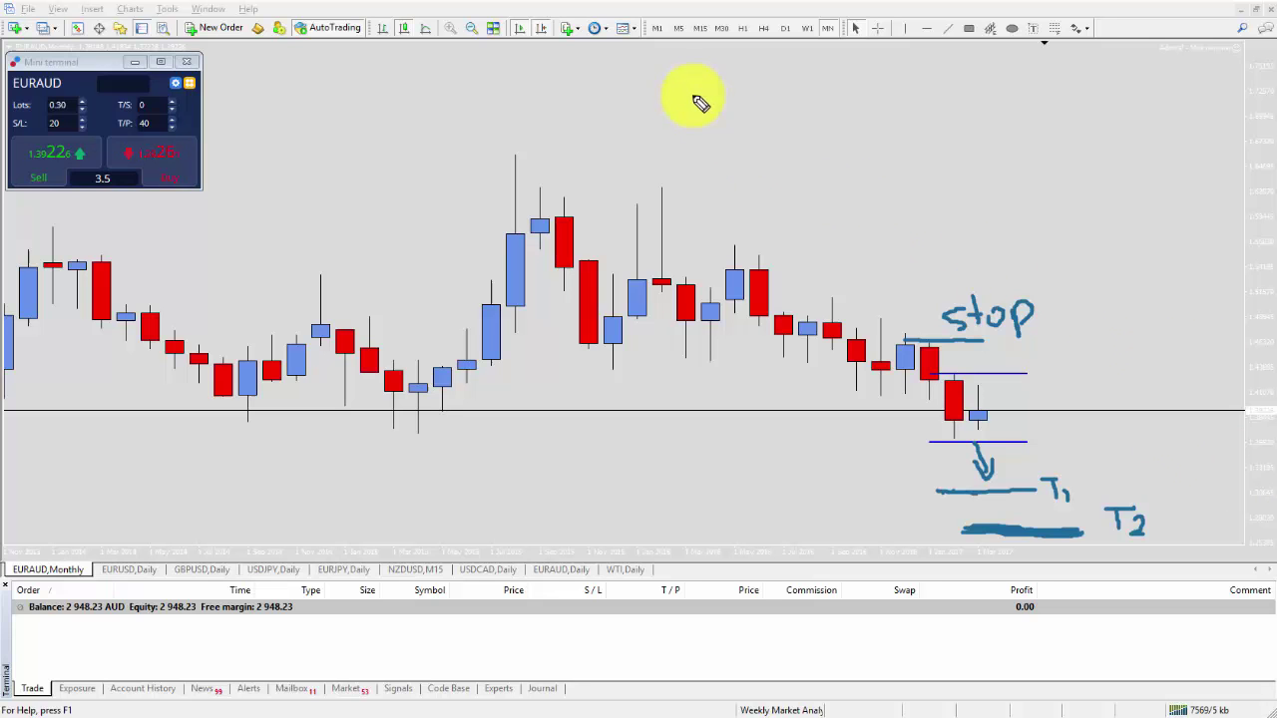
mouse_move(686, 103)
left_mouse_down()
mouse_move(655, 114)
mouse_move(704, 103)
mouse_move(694, 126)
mouse_move(713, 97)
mouse_move(737, 104)
left_mouse_up()
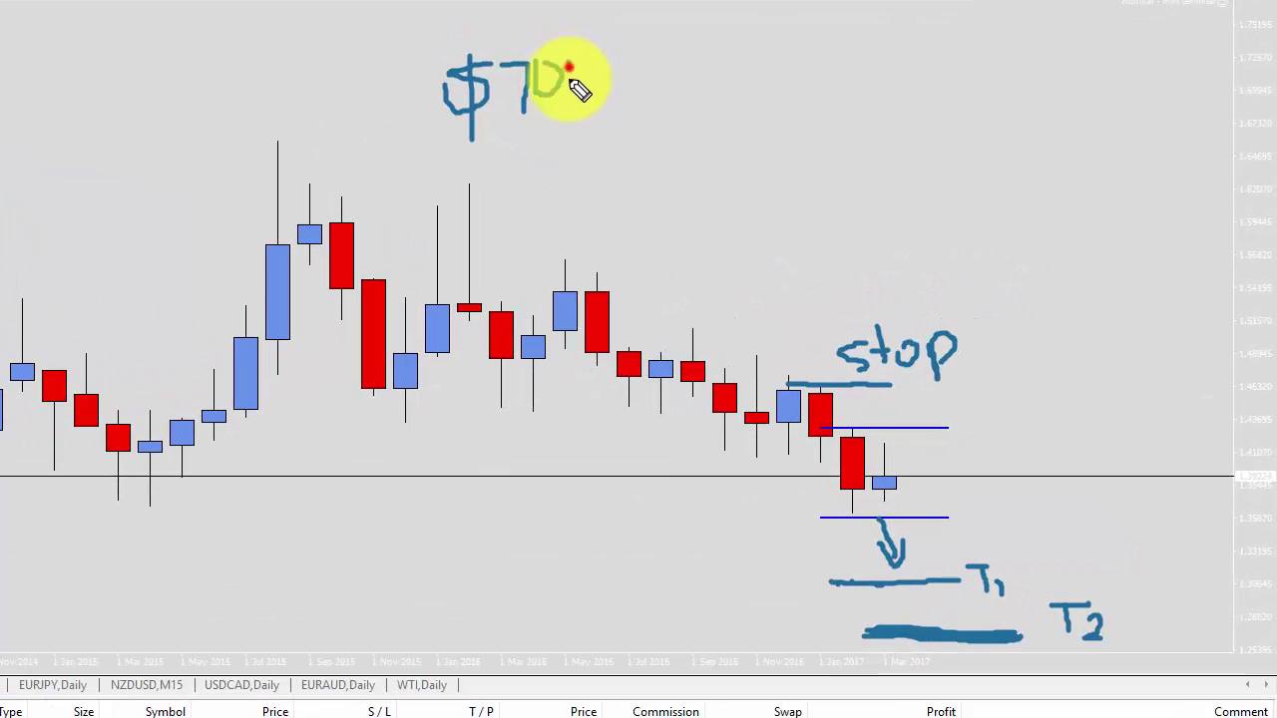
left_click_drag(570, 77, 586, 68)
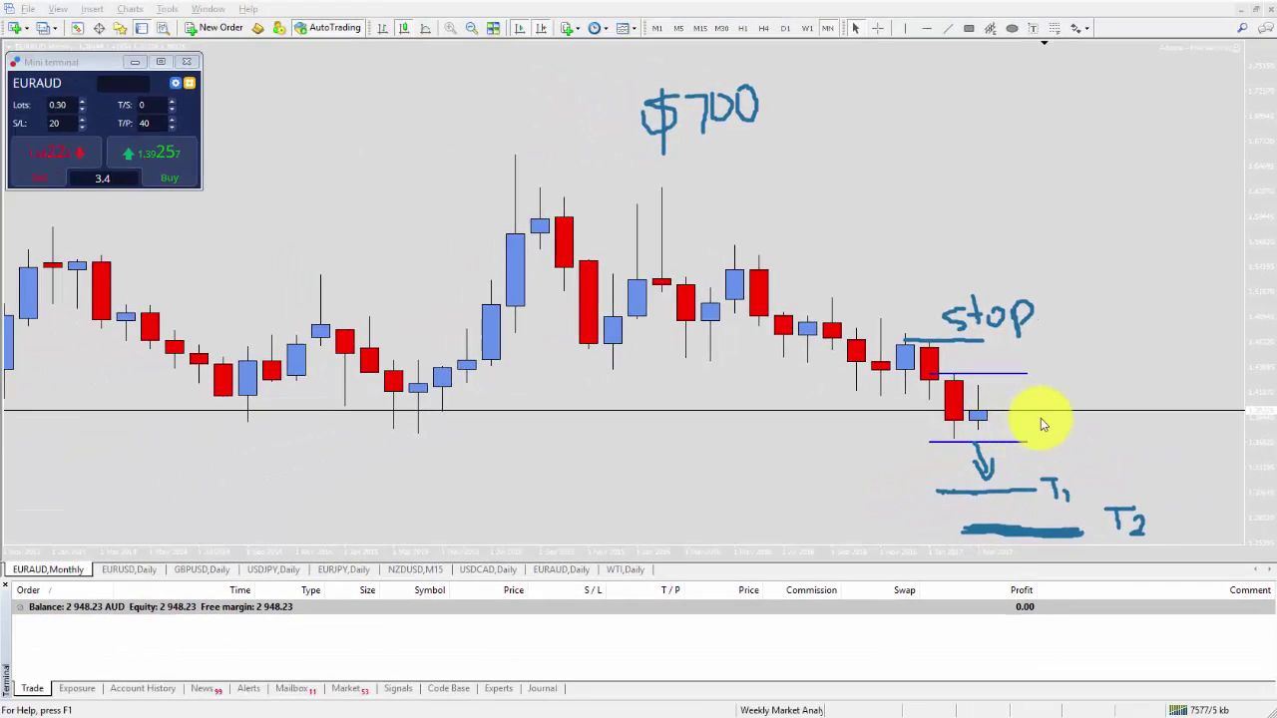
Measure with the crosshair from the lower line up to the stop level.
middle_click(1058, 417)
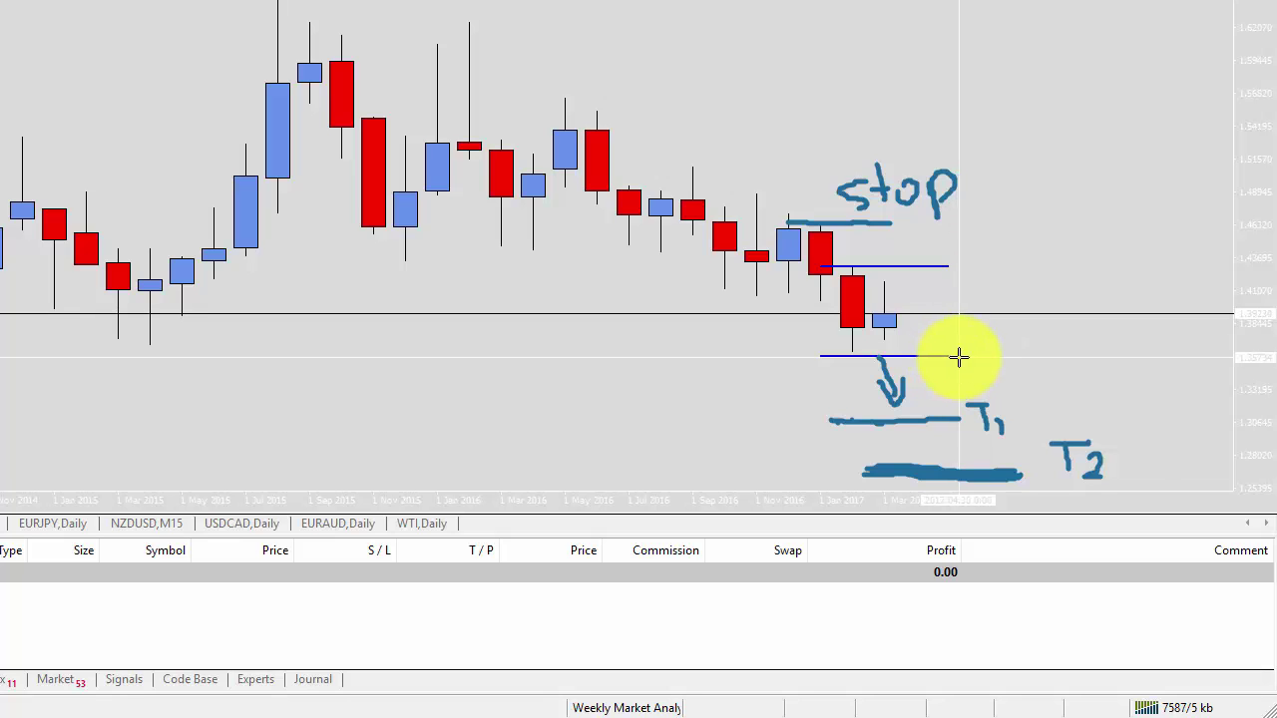
left_click_drag(959, 357, 895, 224)
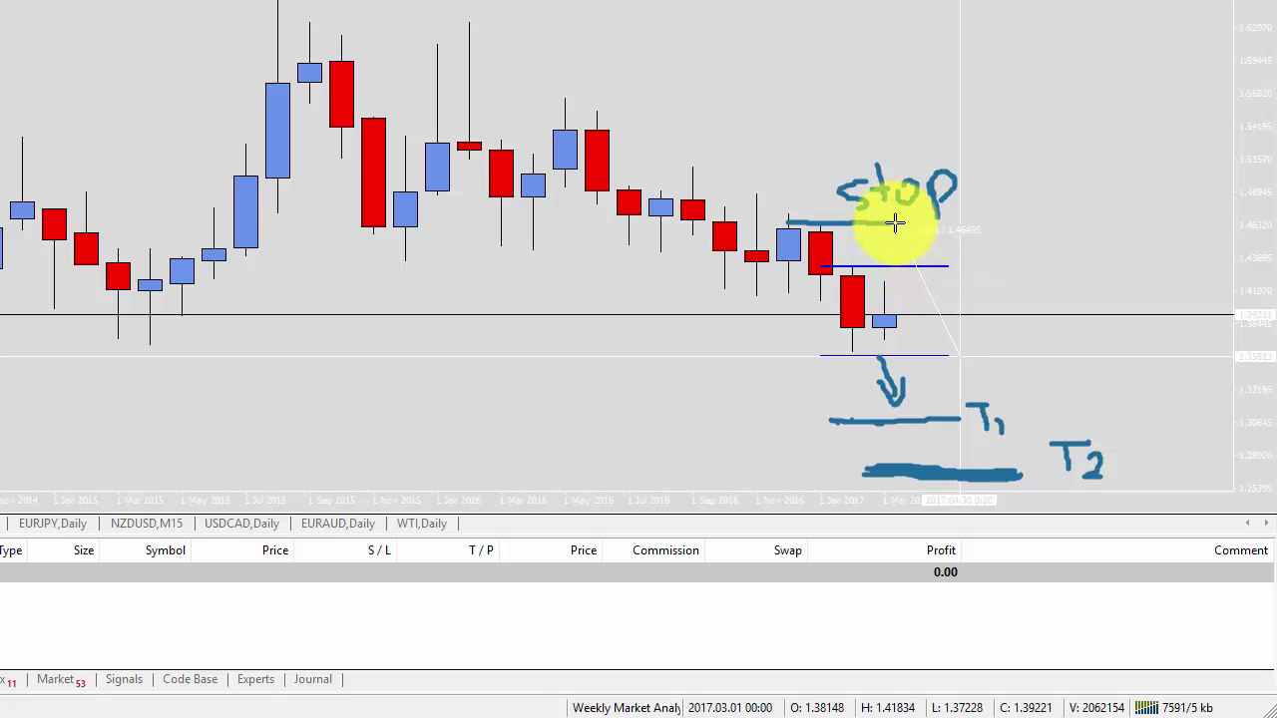
left_click_drag(894, 223, 1006, 296)
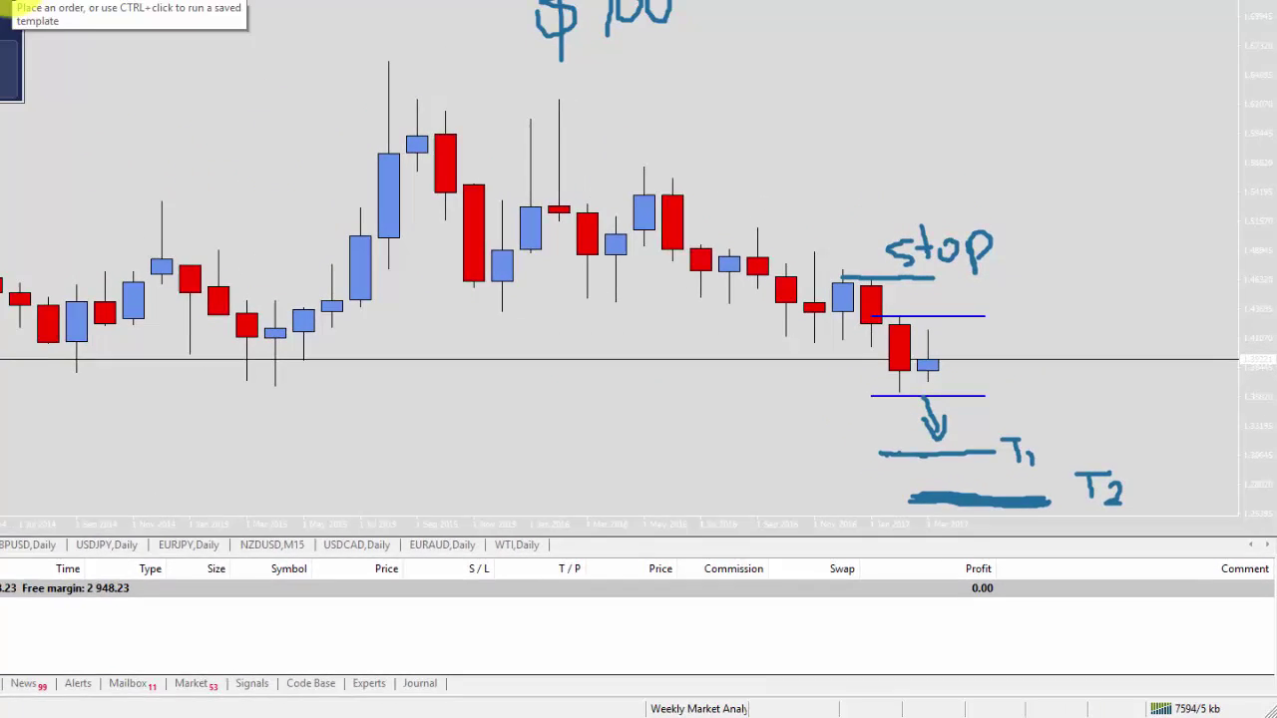
Start a new Mini terminal order as a Sell stop placed 325 pips away.
left_click(189, 88)
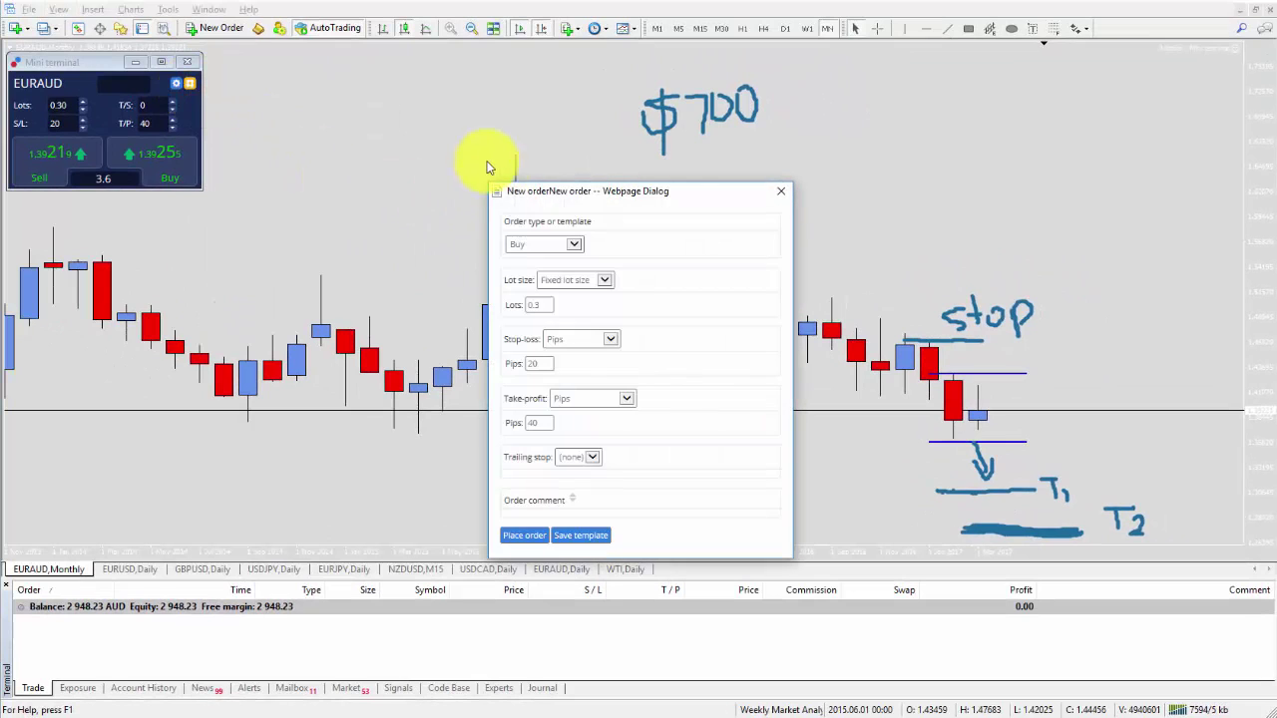
left_click_drag(668, 194, 535, 130)
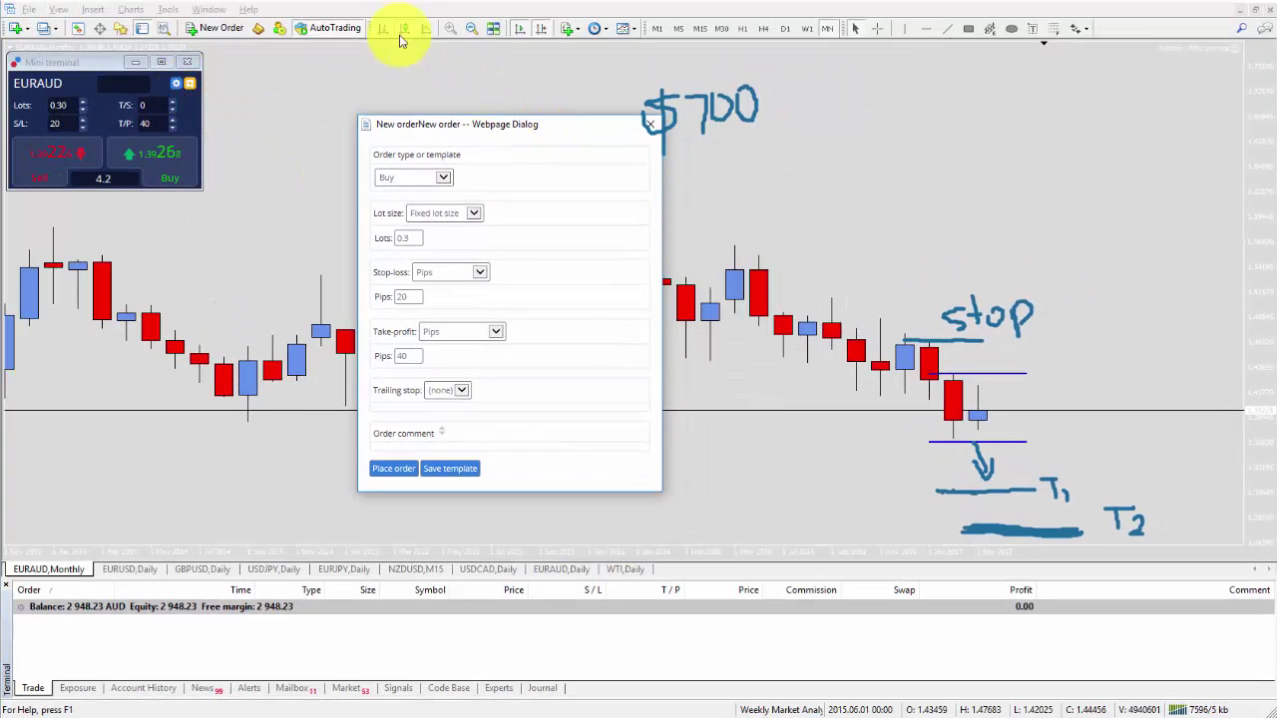
left_click(443, 180)
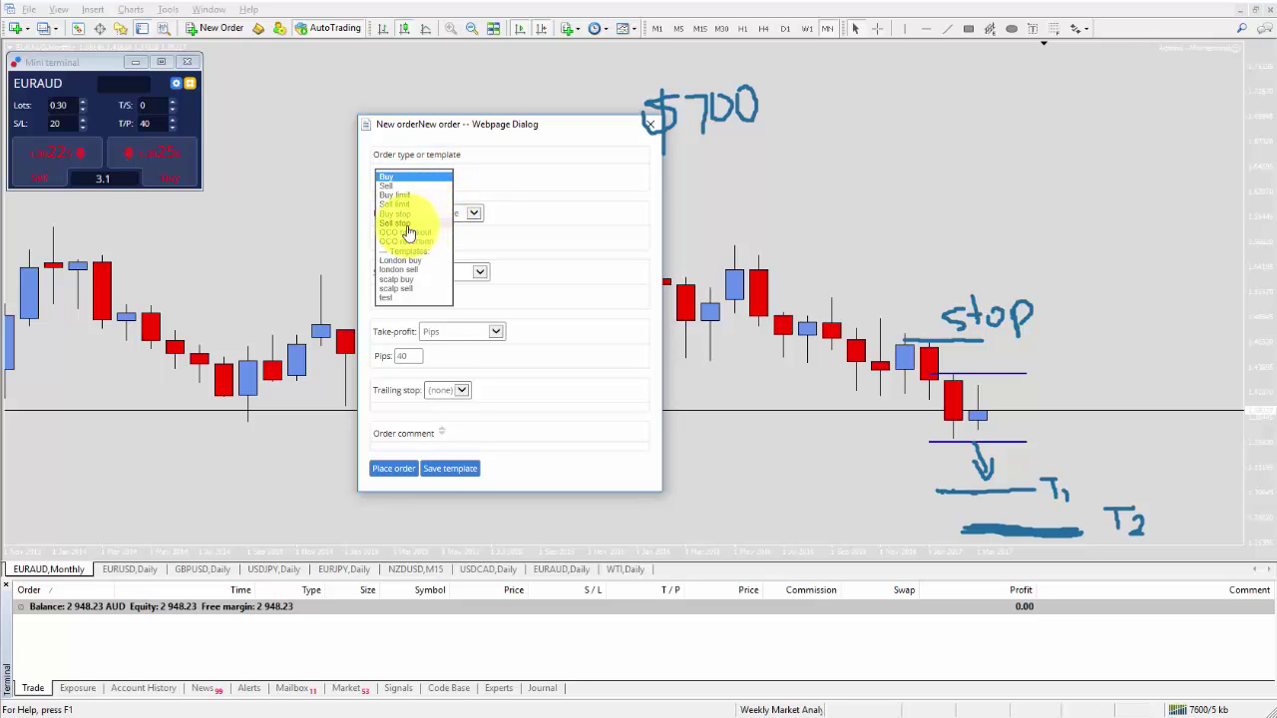
left_click(399, 225)
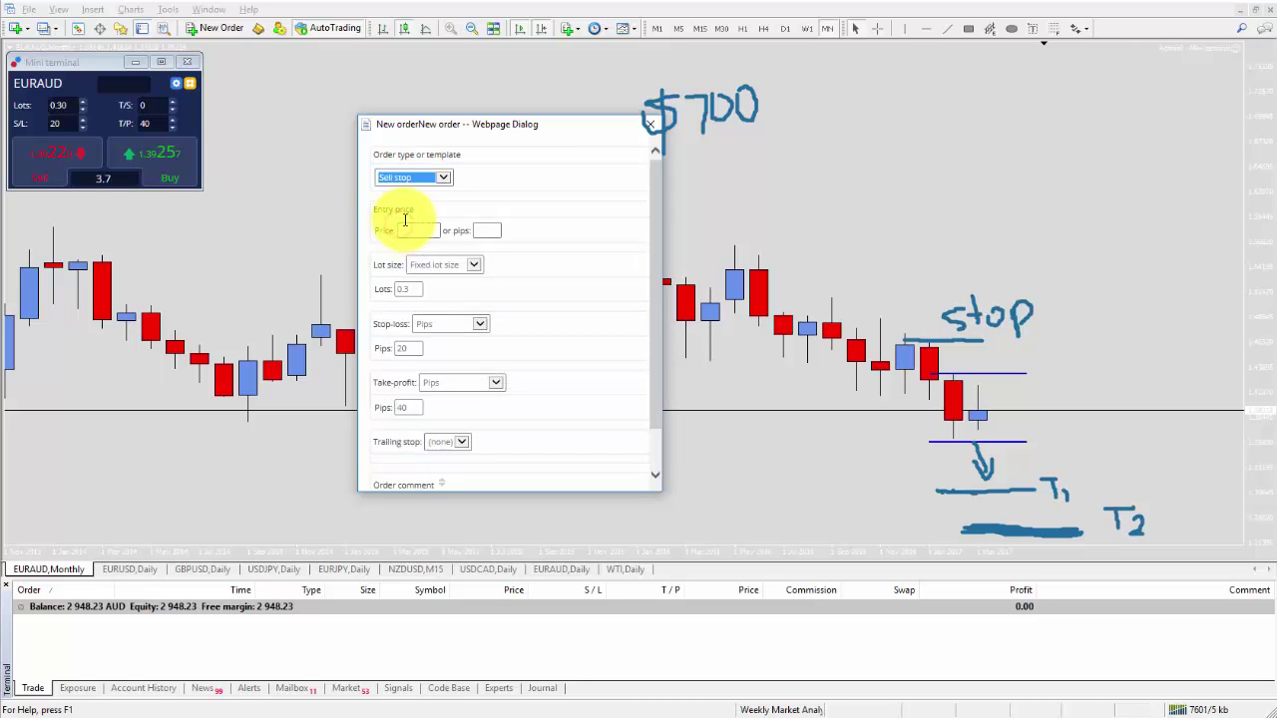
left_click(485, 231)
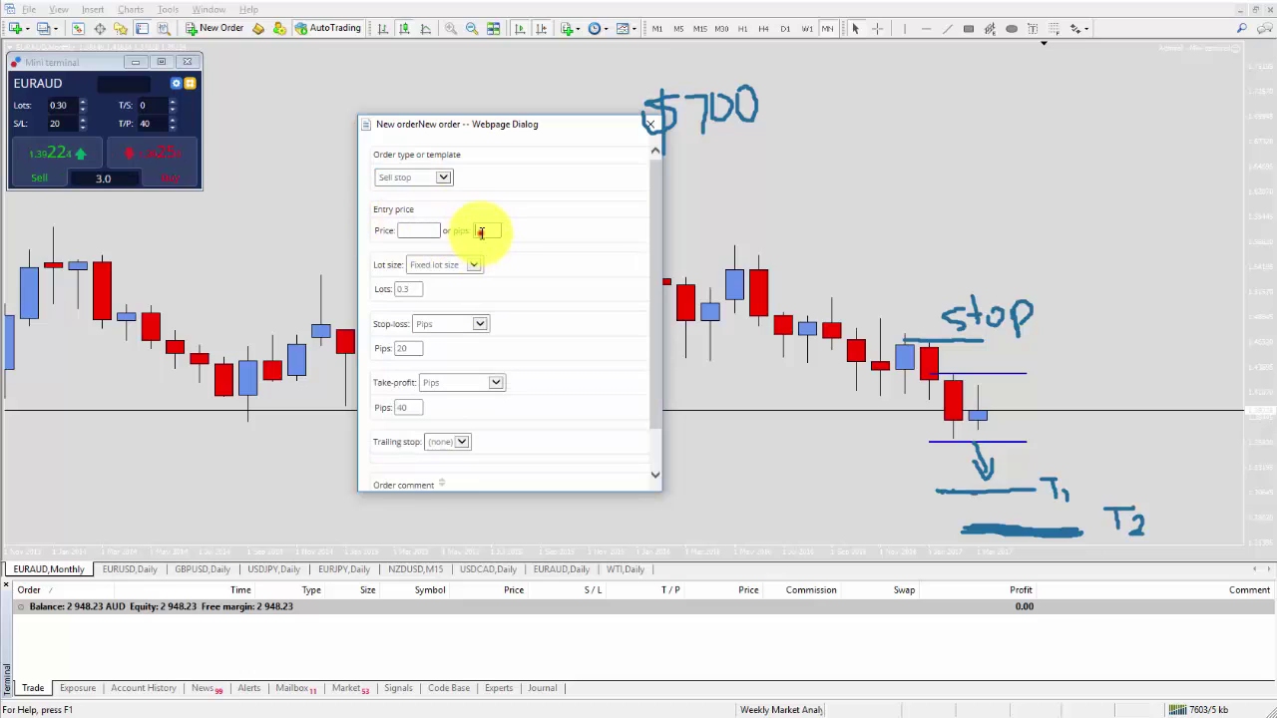
type("10")
type("325")
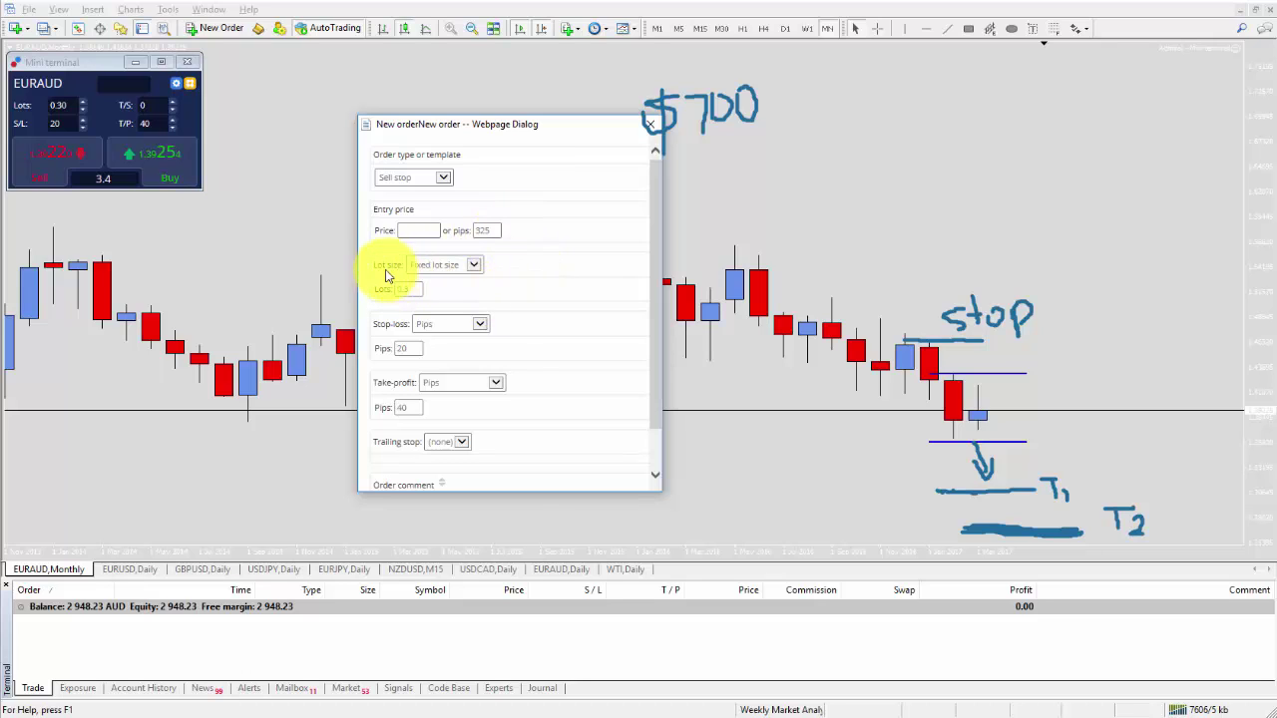
Size the order by Fixed cash risk 700, with a 1060-pip stop-loss and 1064-pip take-profit.
left_click(474, 265)
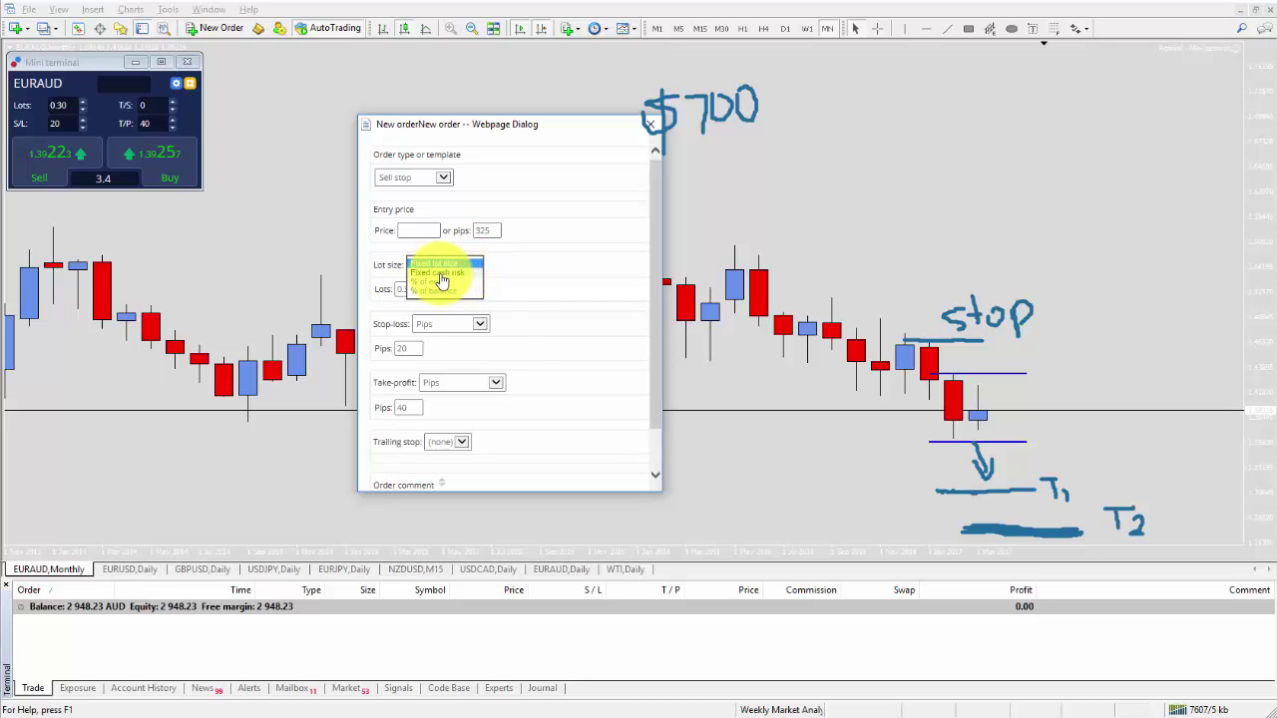
left_click(446, 274)
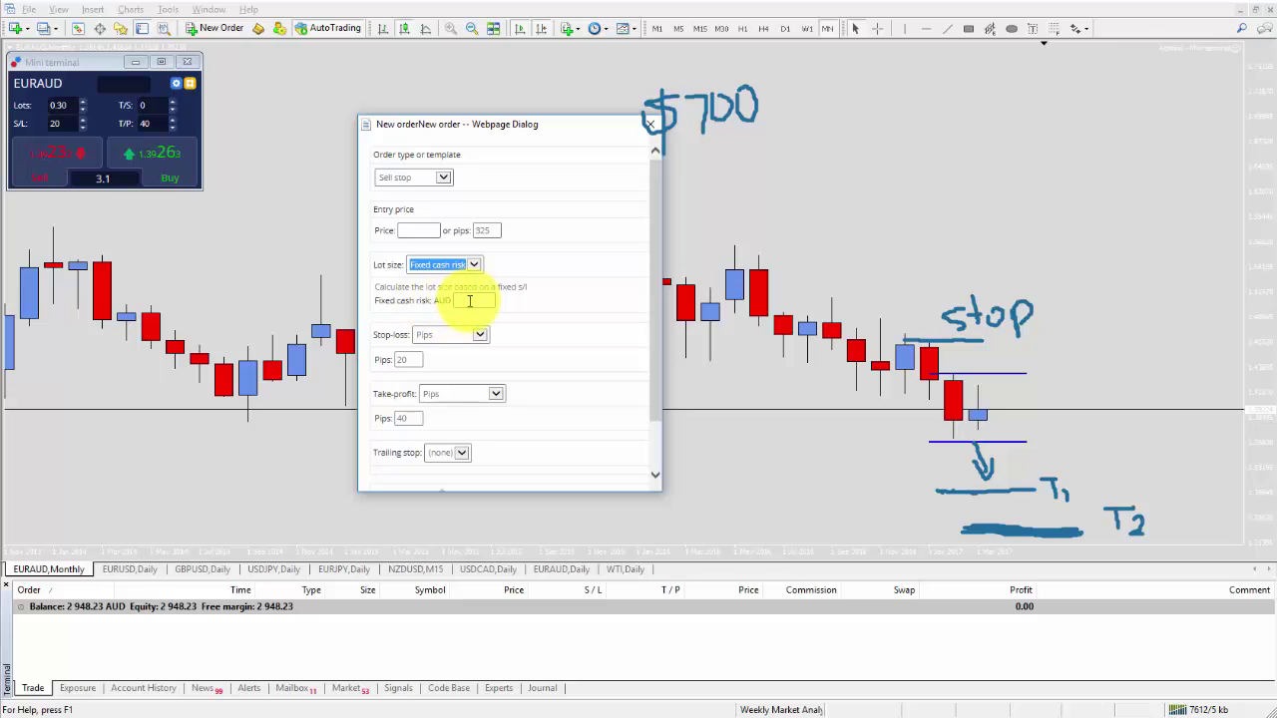
left_click(467, 300)
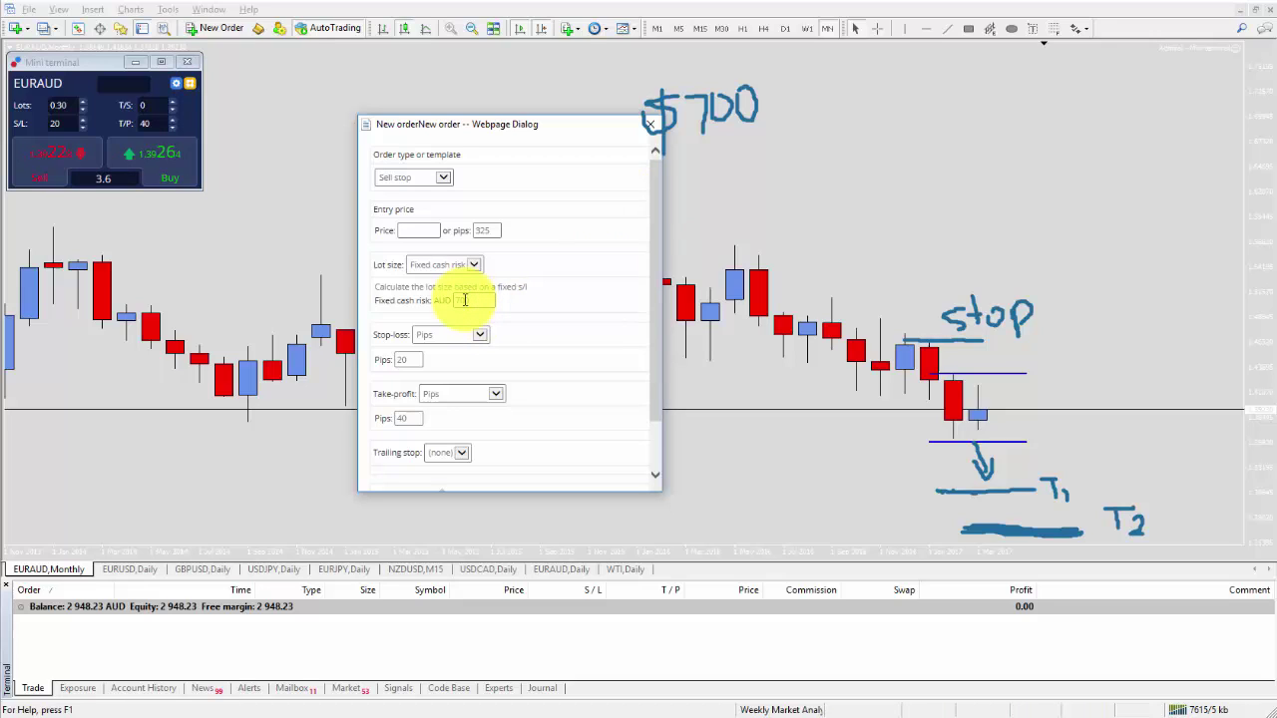
type("700")
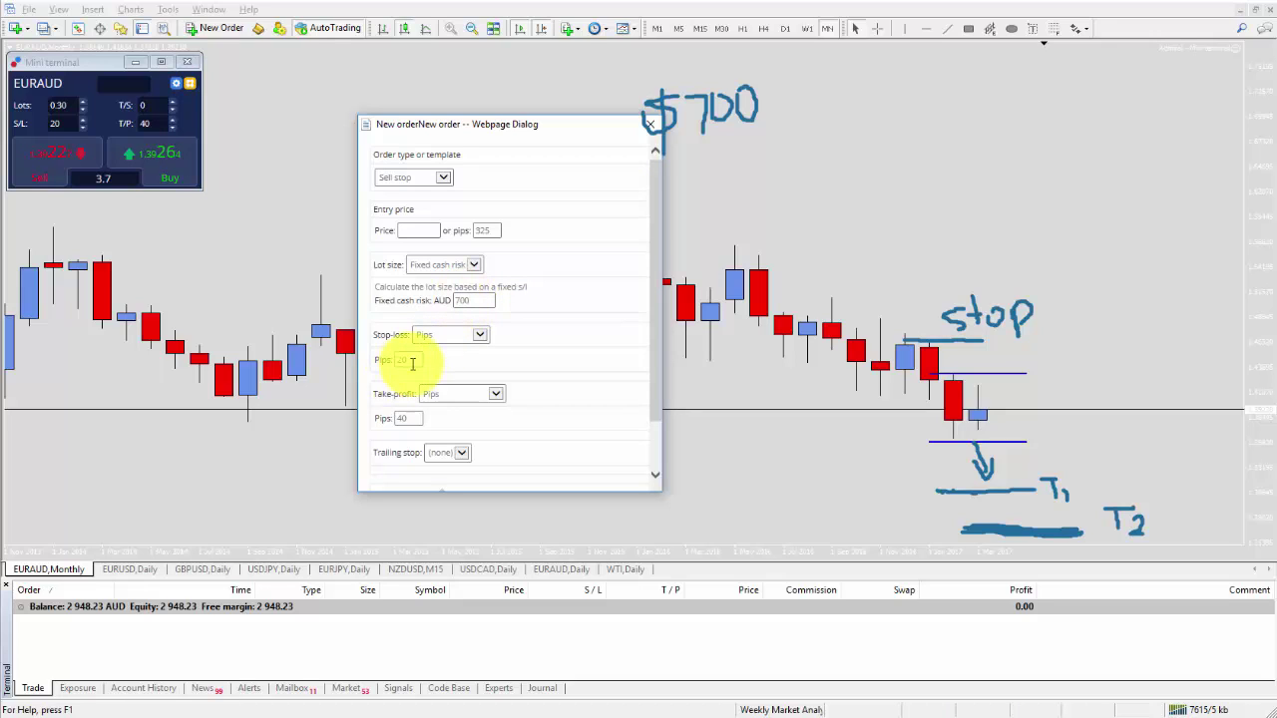
left_click(408, 360)
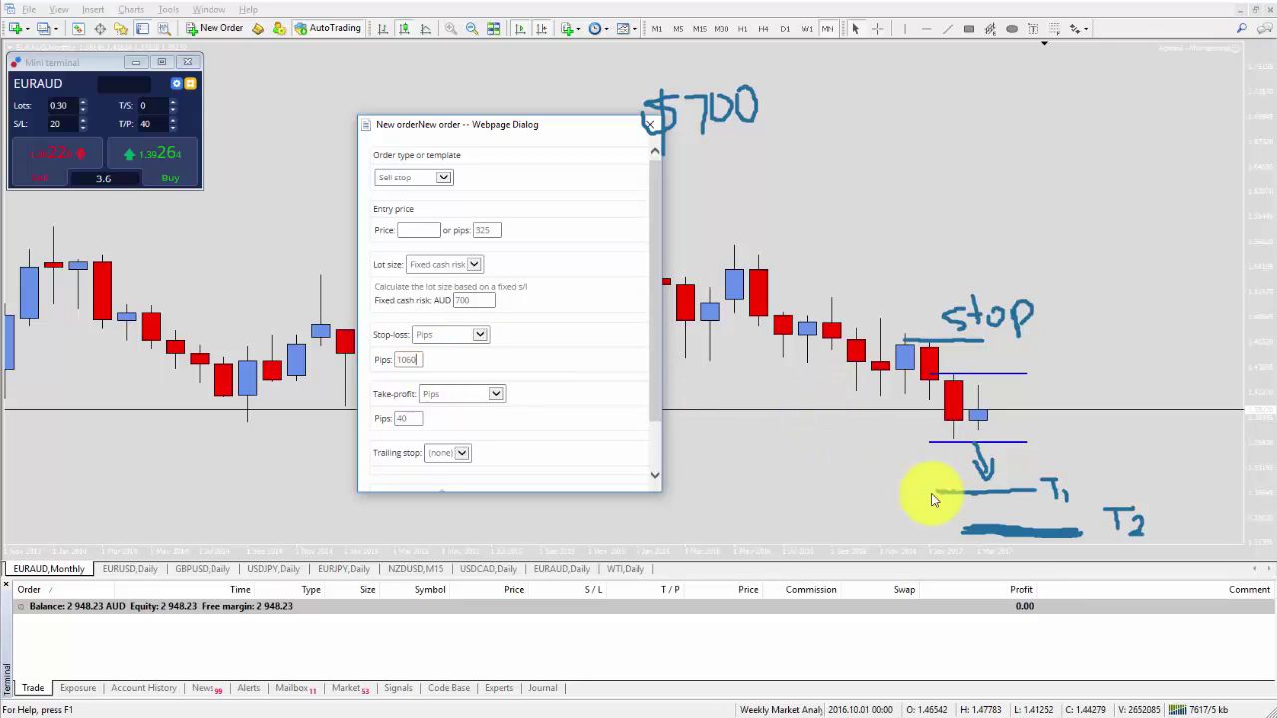
left_click(413, 419)
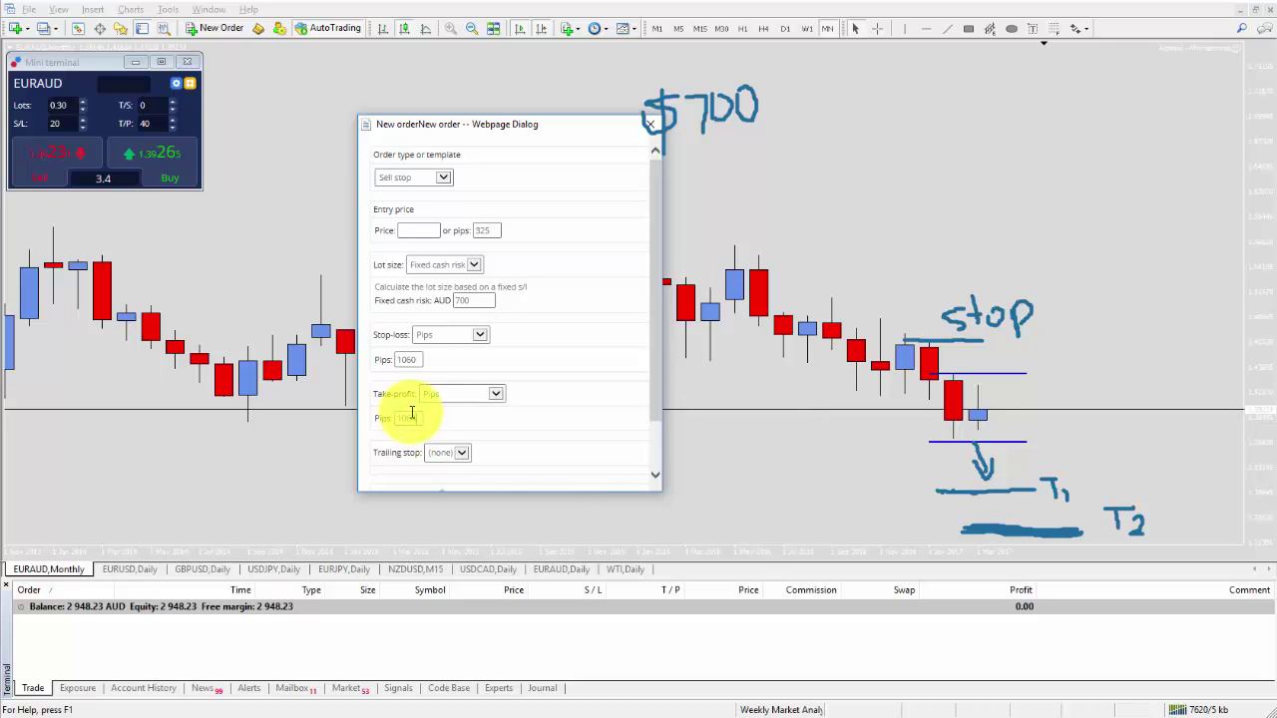
left_click(653, 330)
left_click_drag(655, 336, 657, 385)
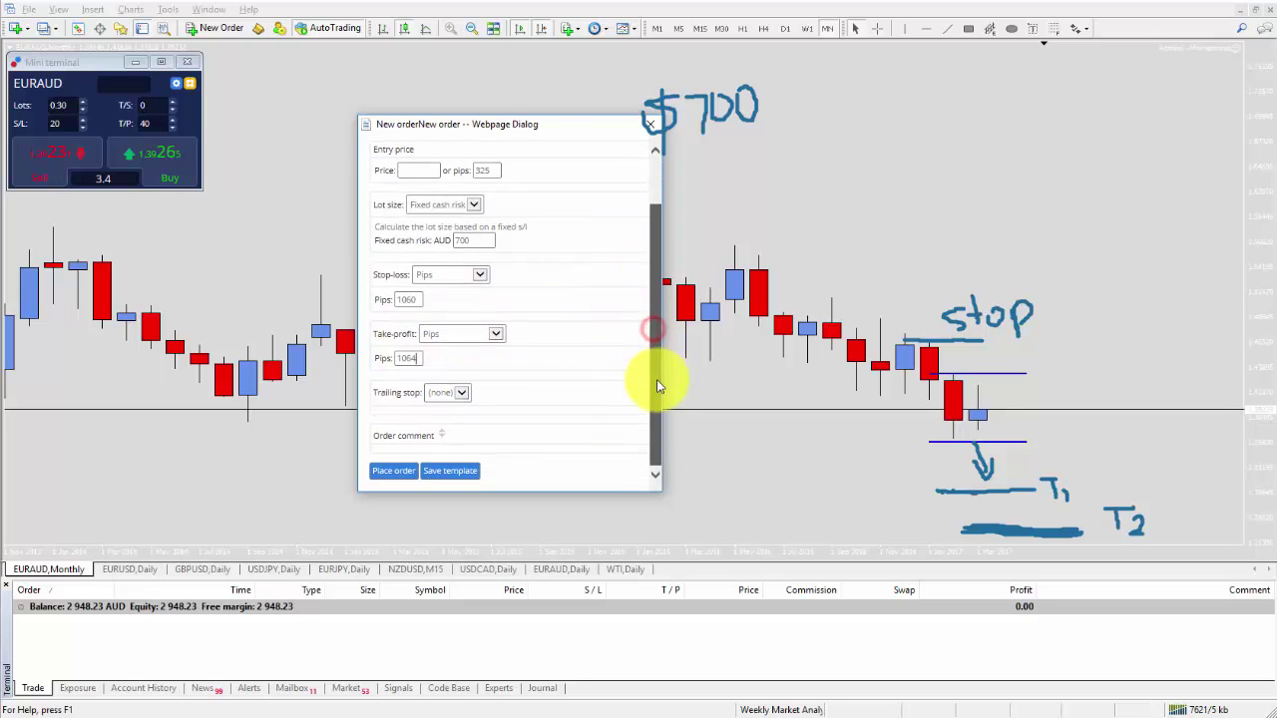
left_click(391, 473)
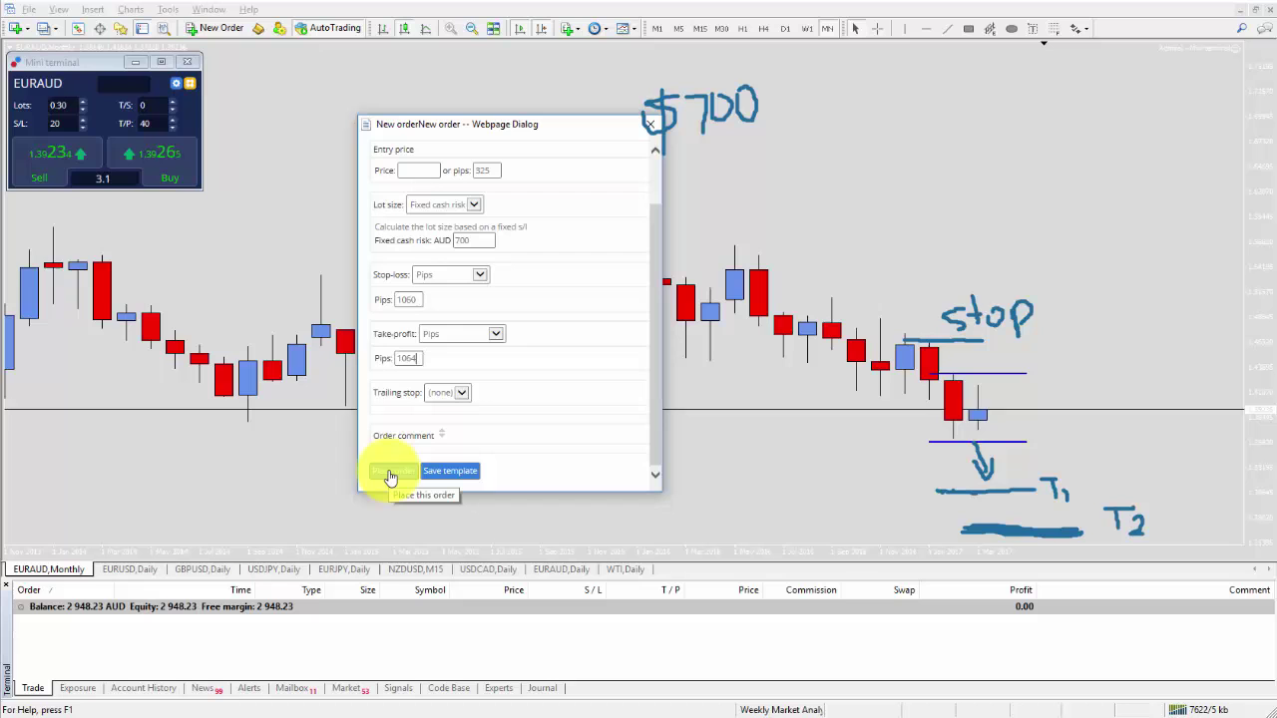
Place the sell stop order, then circle its 0.06 lot size and underline the $700 note.
left_click(399, 473)
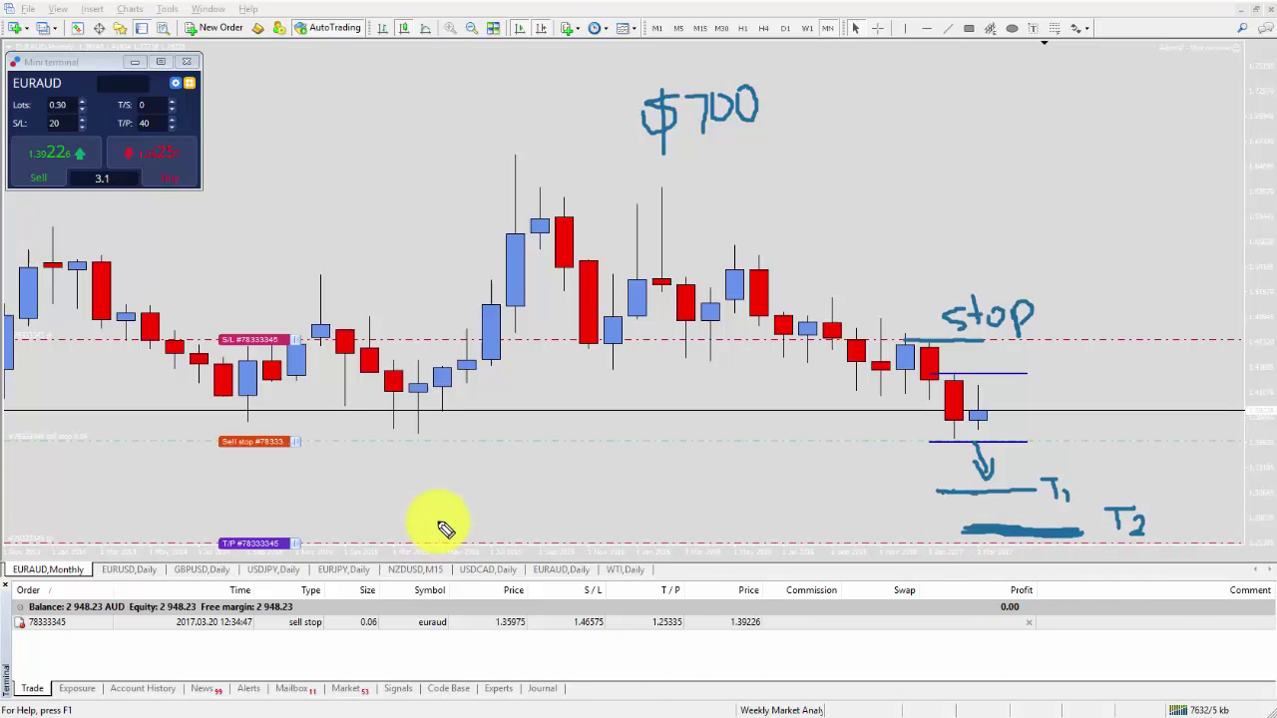
mouse_move(342, 601)
left_mouse_down()
mouse_move(348, 635)
mouse_move(389, 634)
mouse_move(392, 604)
mouse_move(354, 619)
left_mouse_up()
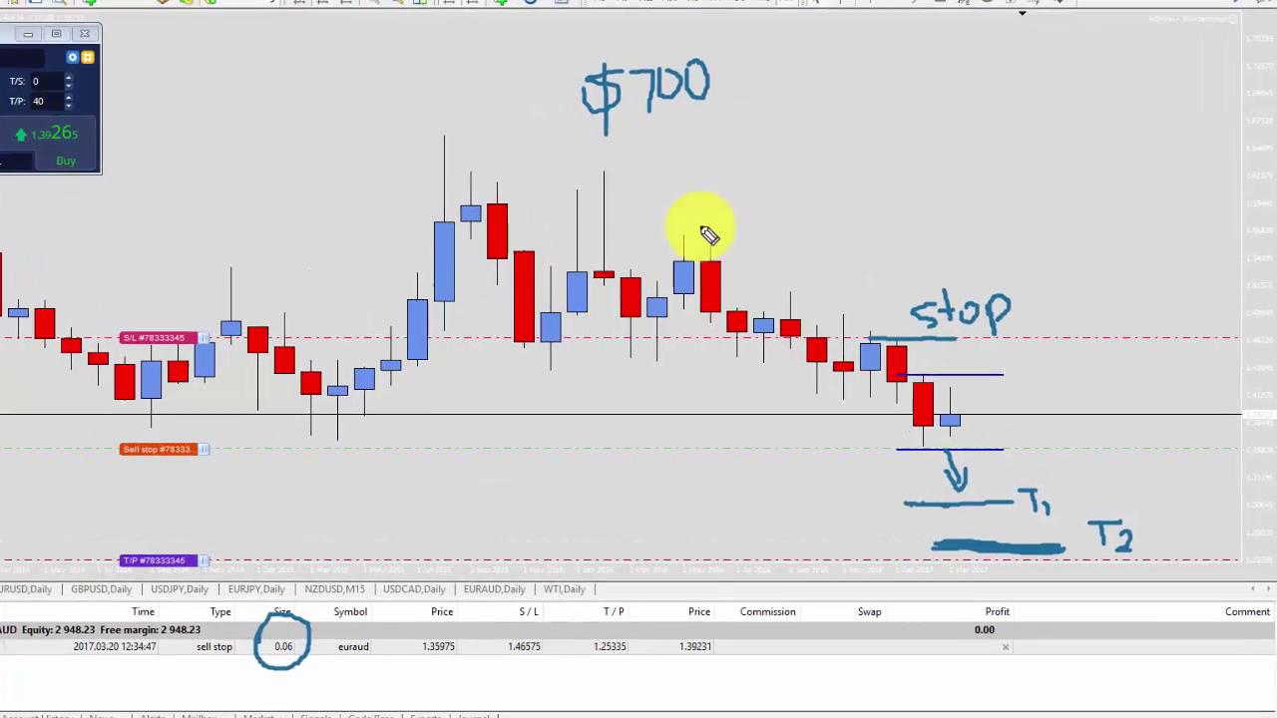
left_click_drag(622, 167, 756, 137)
left_click_drag(419, 108, 584, 72)
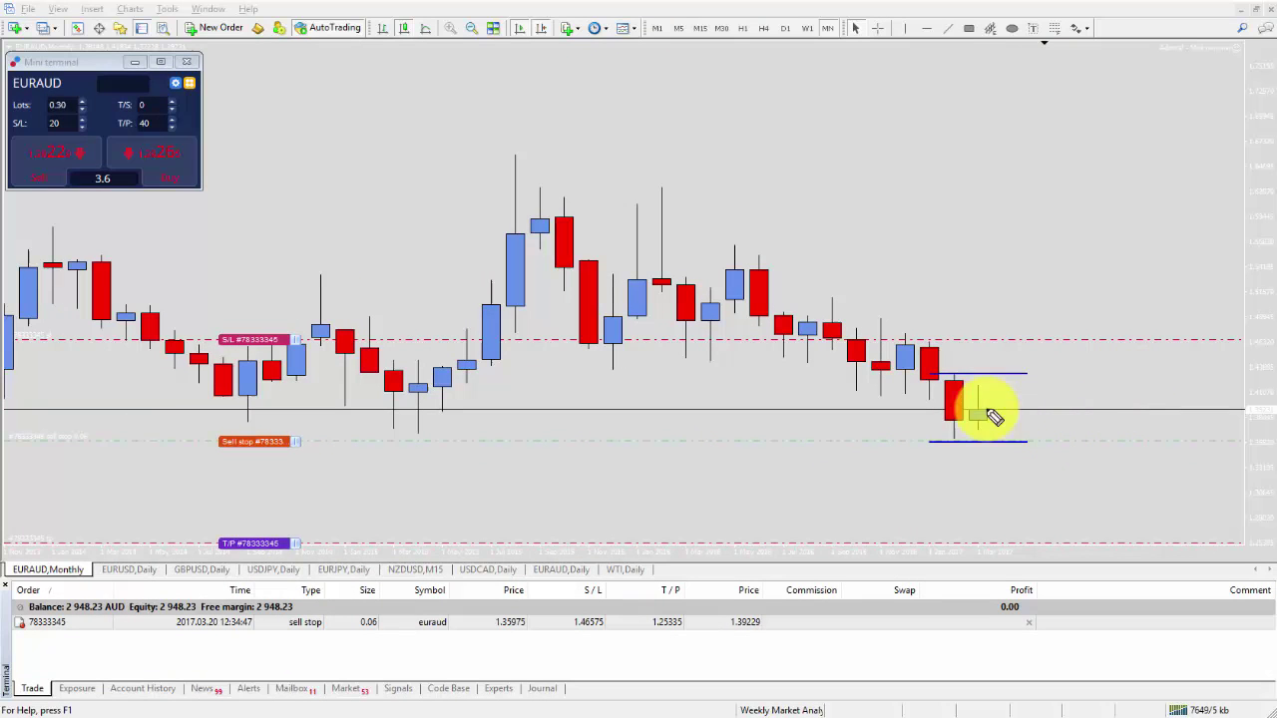
Highlight the blue level line and the pending order row at 1.35975, then clear the annotations.
left_click_drag(929, 374, 1035, 374)
left_click_drag(928, 372, 1038, 374)
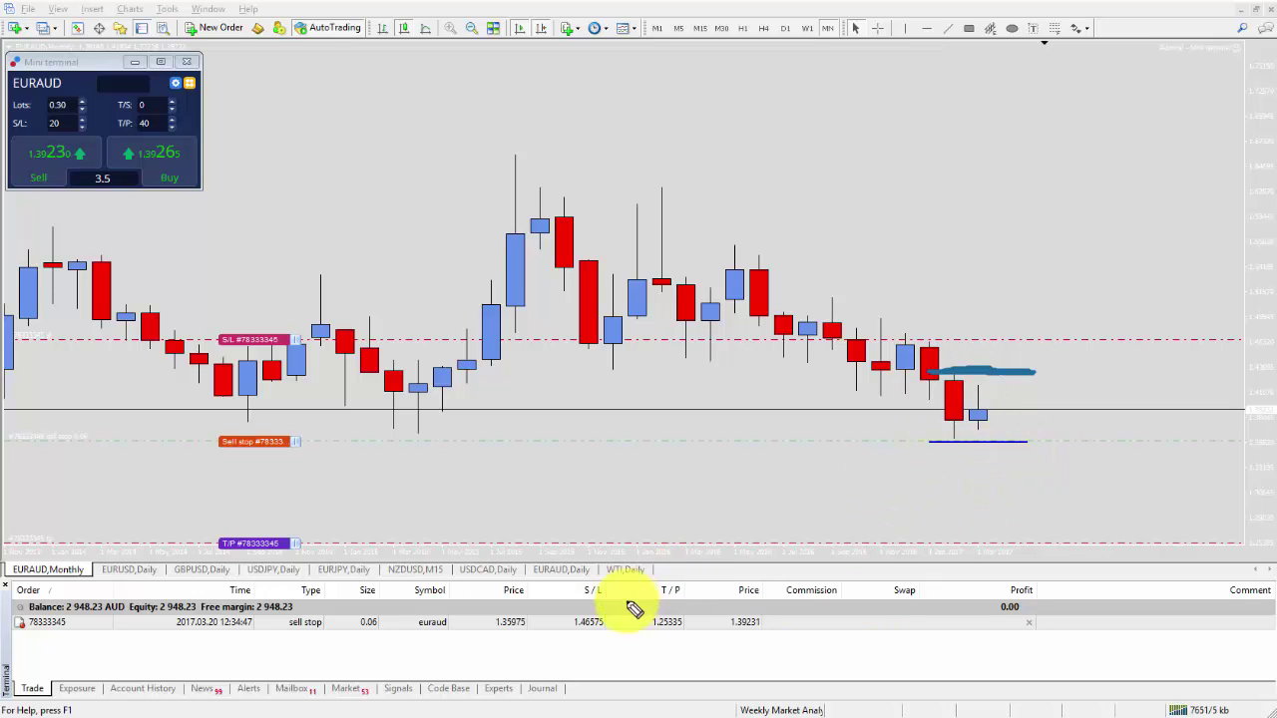
left_click_drag(244, 620, 718, 631)
mouse_move(507, 618)
left_mouse_down()
mouse_move(576, 666)
mouse_move(588, 655)
left_mouse_up()
left_click_drag(566, 626, 541, 685)
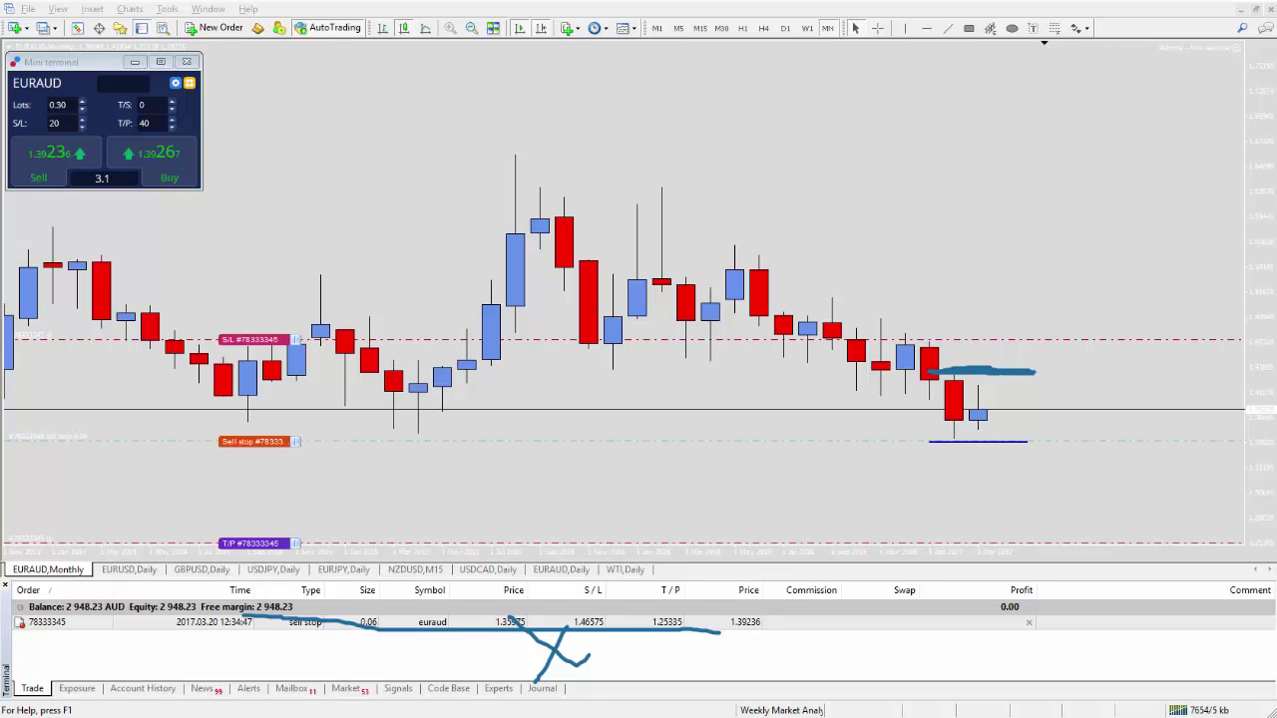
key("Escape")
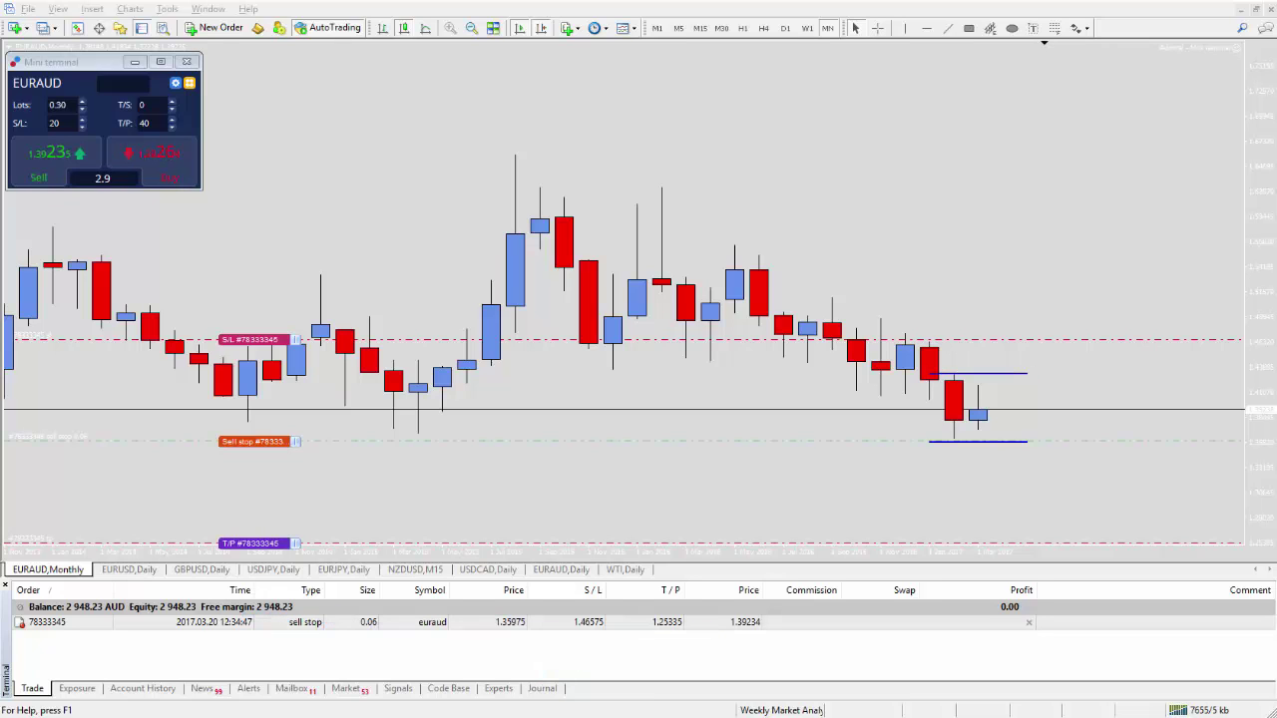
Draw a horizontal line at about 1.43041 and open its Smart-Lines settings.
left_click(927, 30)
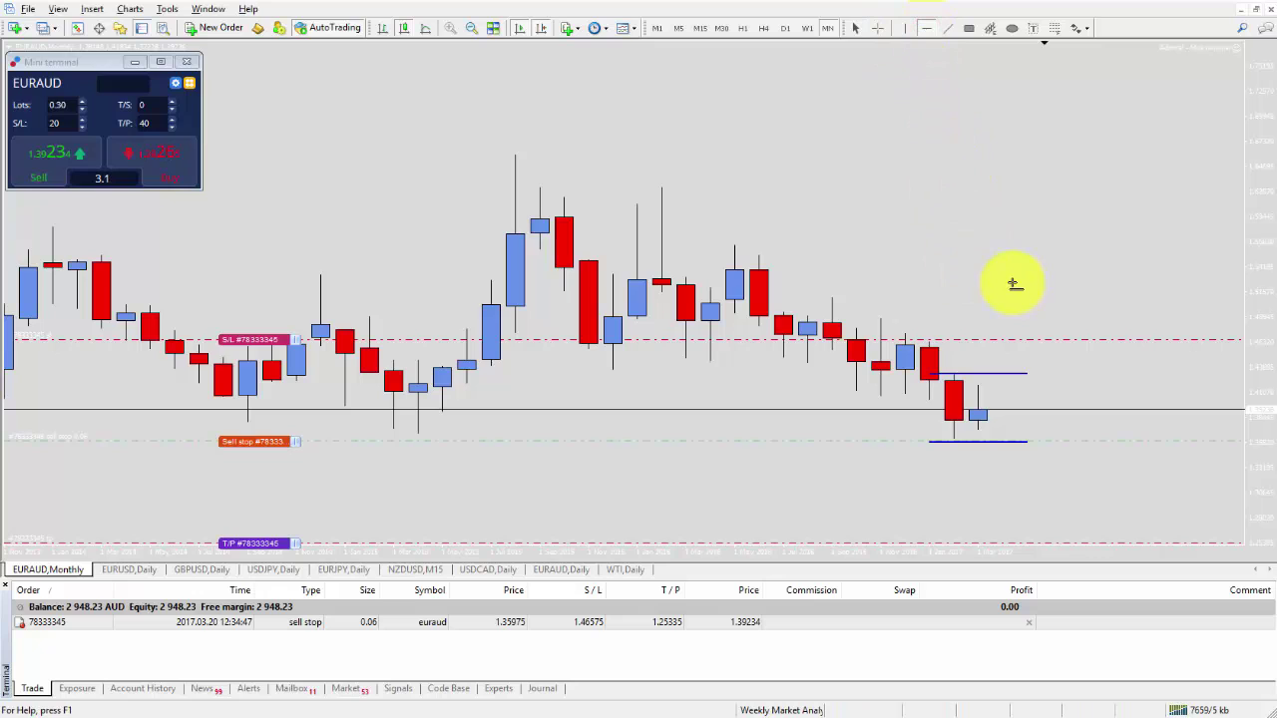
left_click(886, 372)
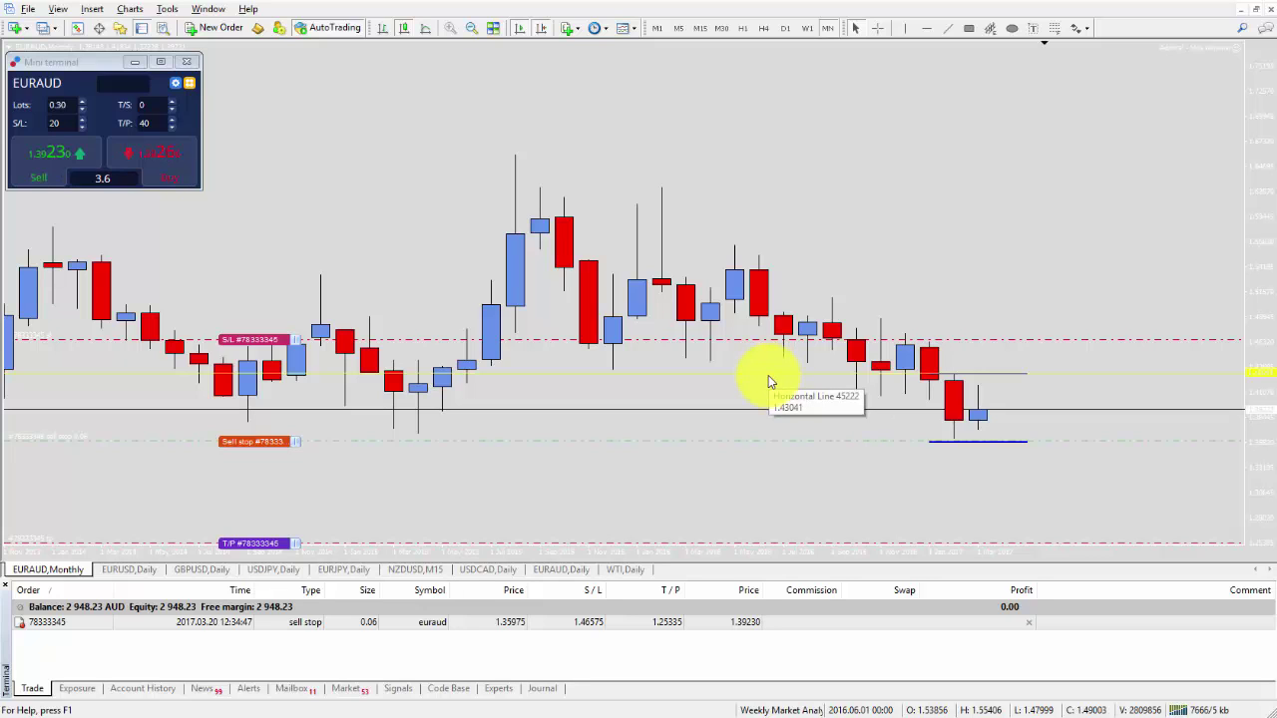
left_click(768, 378)
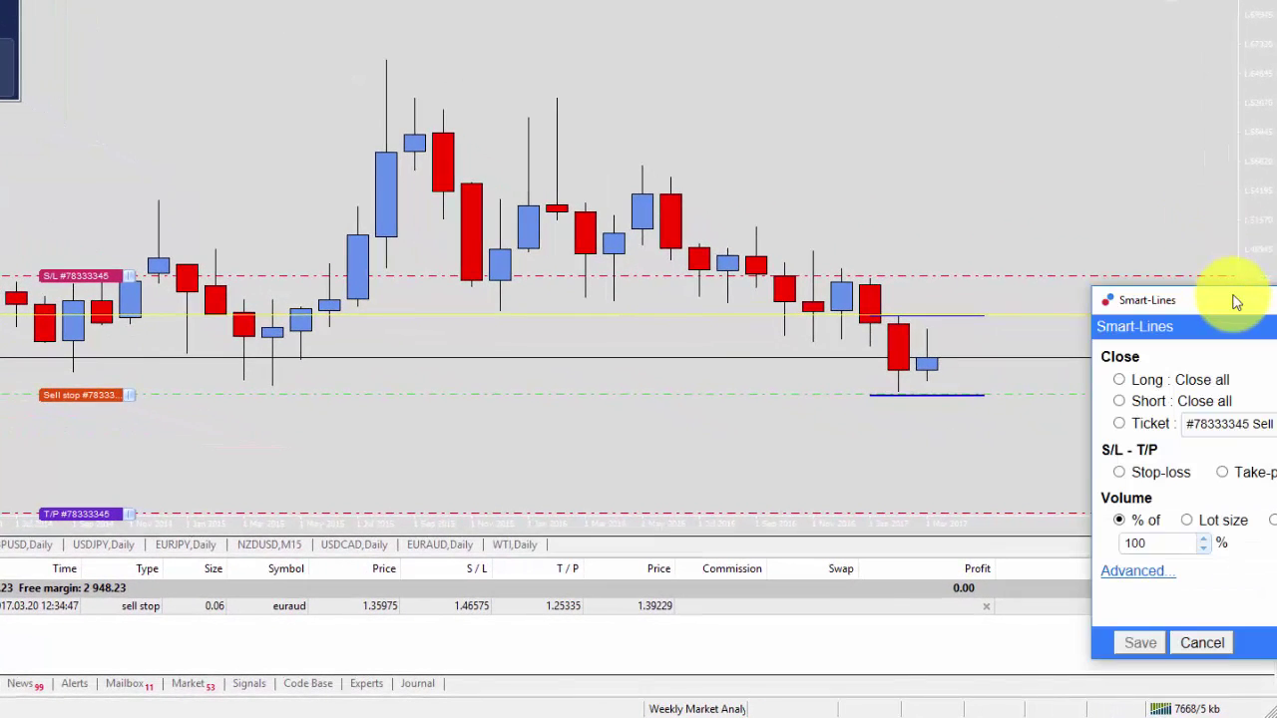
Set the Smart-Line to Ticket and Stop-loss with Delete pending orders ticked, and save it.
left_click_drag(1233, 300, 482, 63)
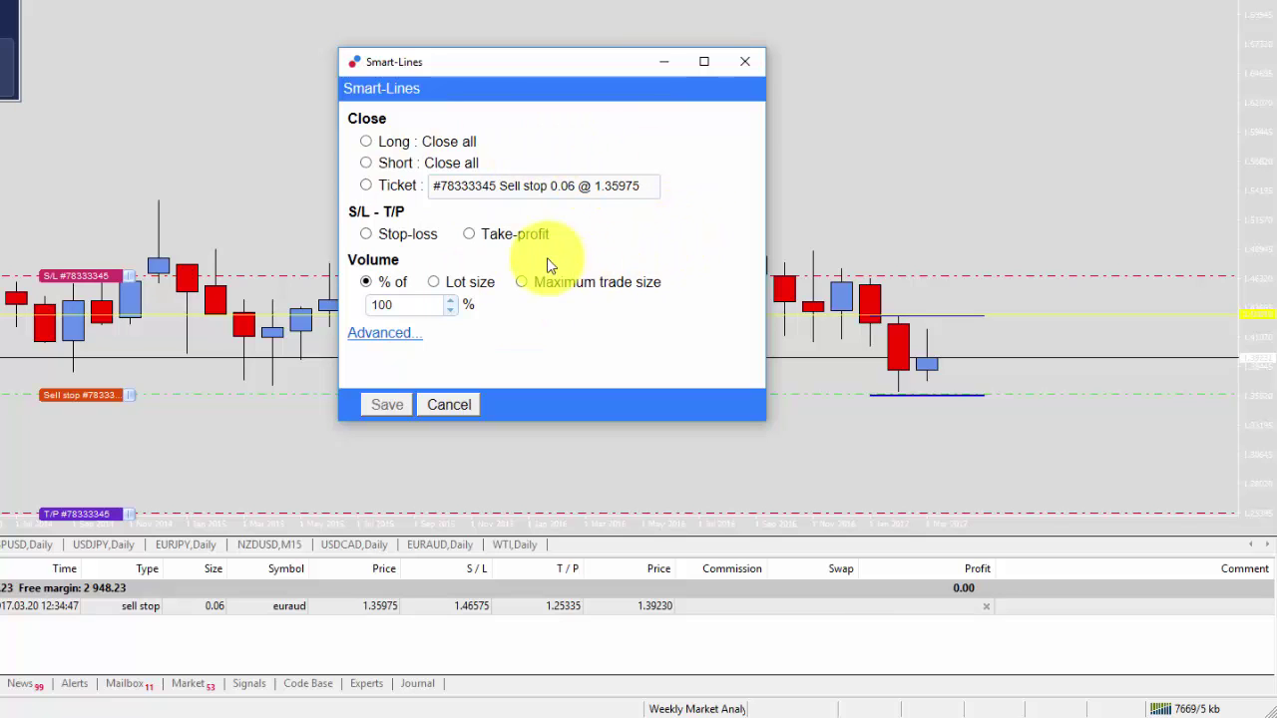
left_click(366, 186)
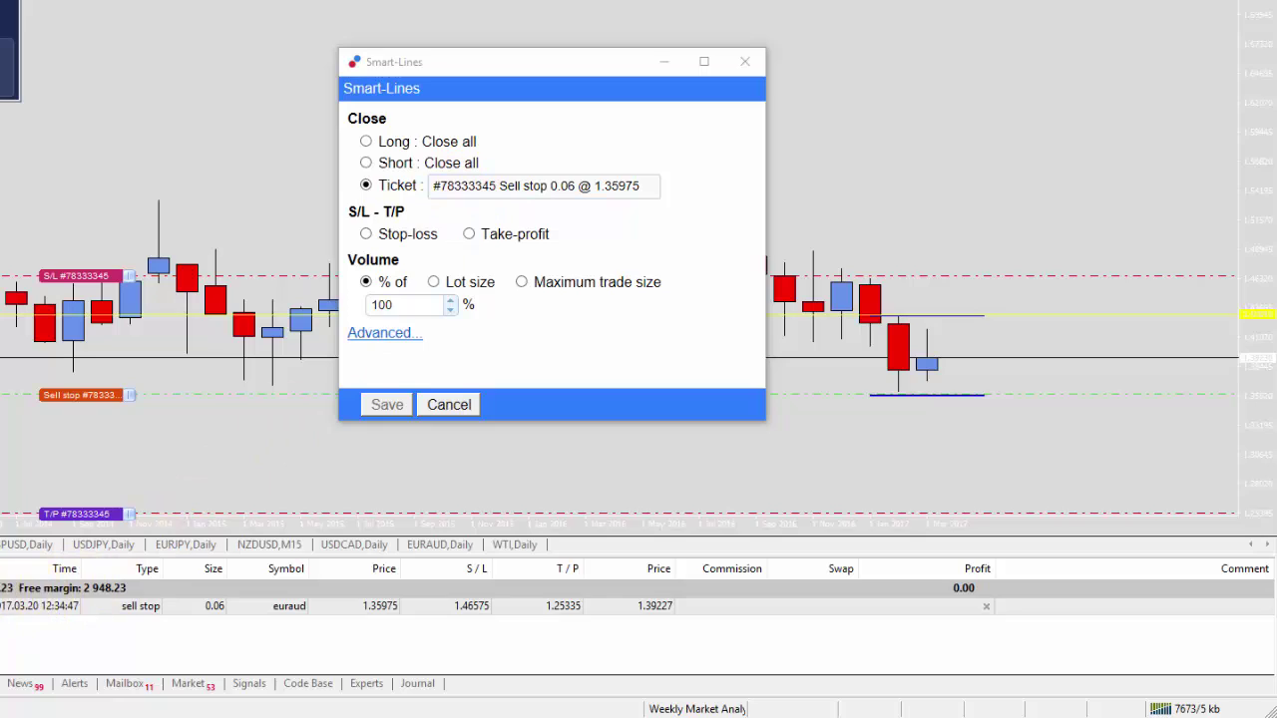
left_click(24, 610)
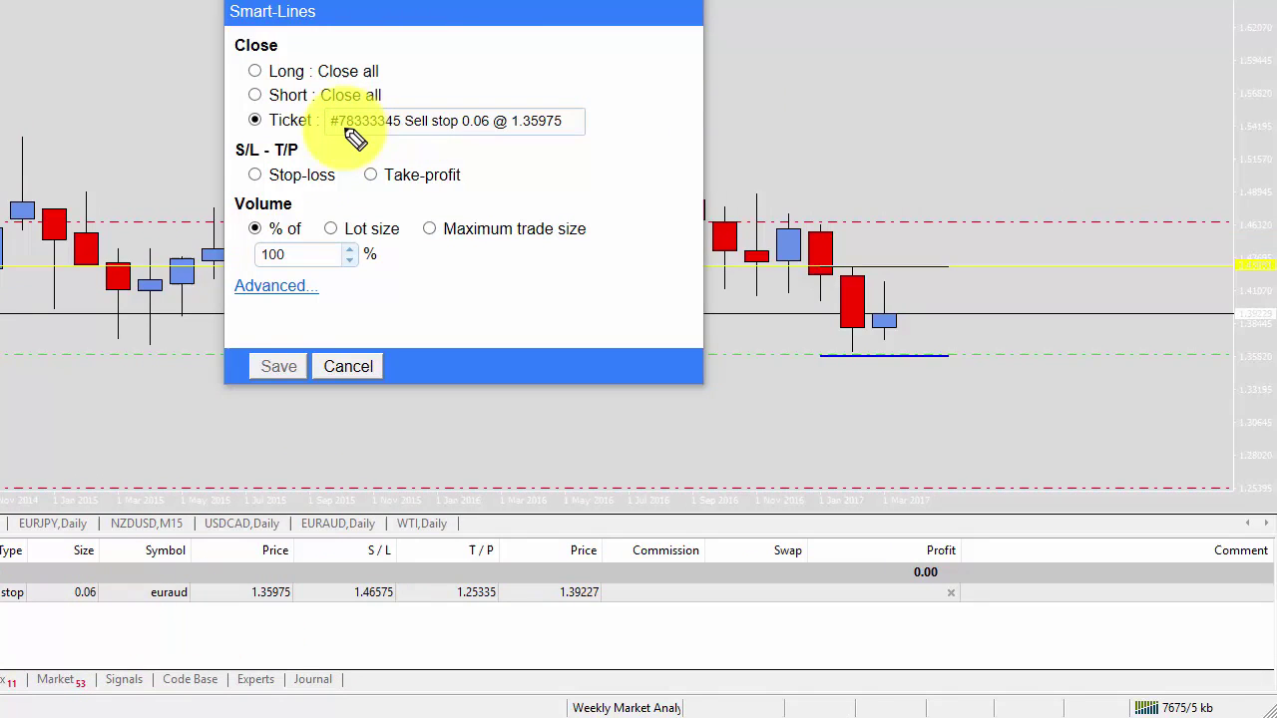
left_click_drag(329, 128, 404, 141)
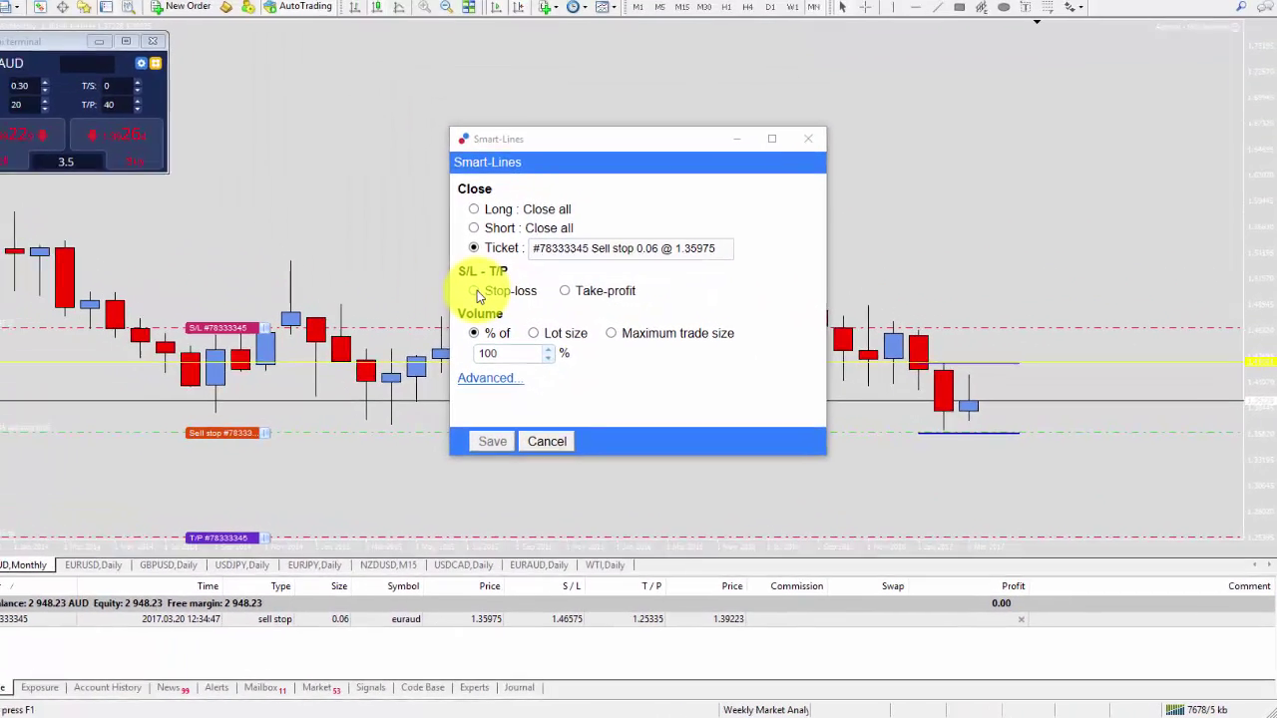
left_click(255, 175)
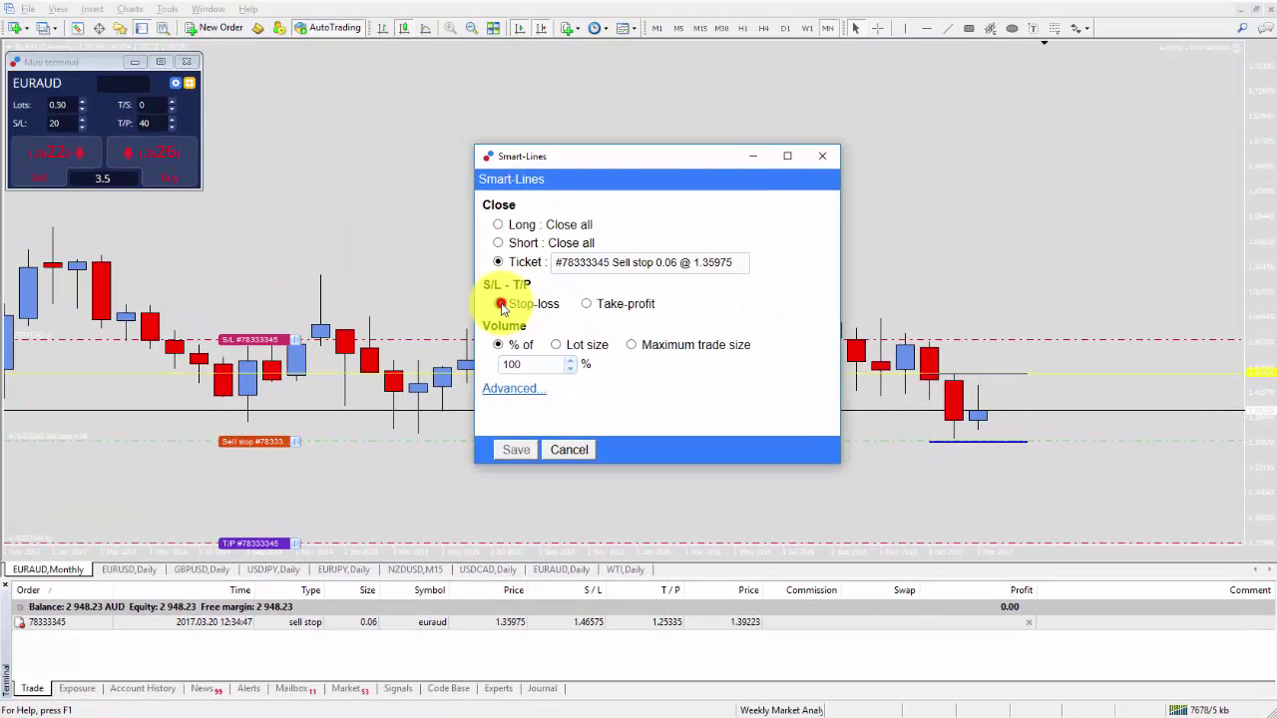
left_click(514, 397)
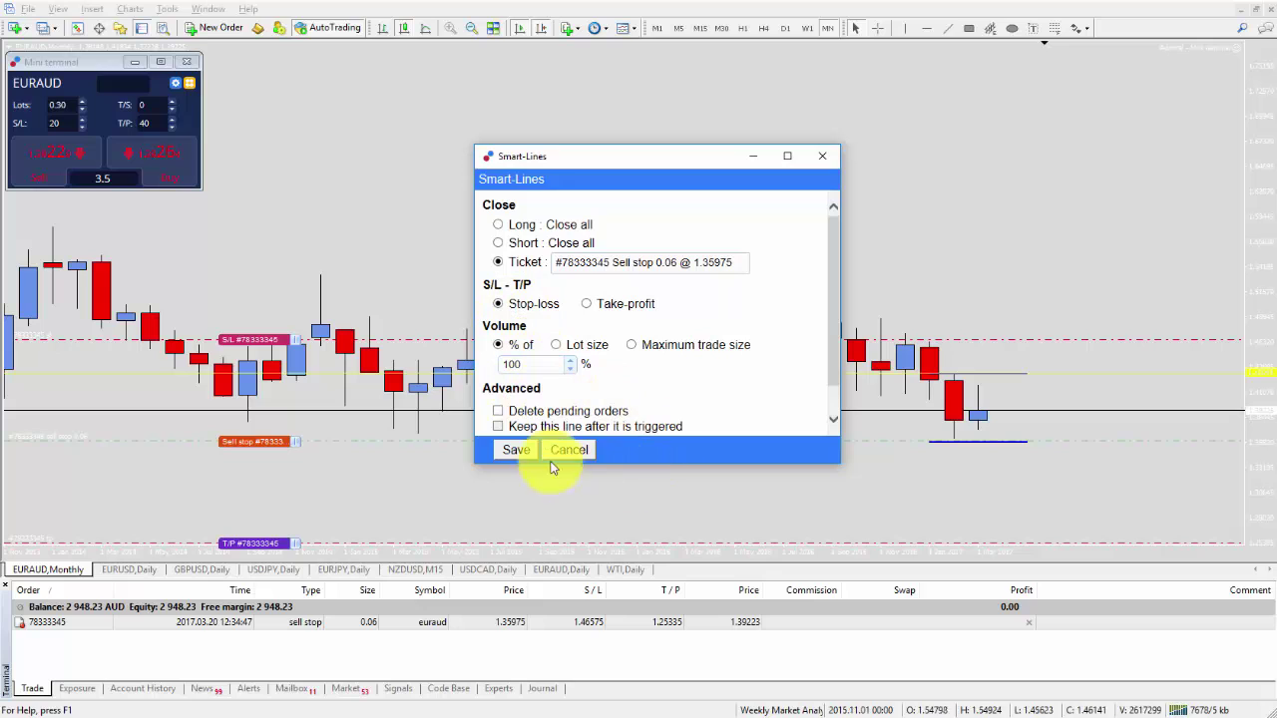
left_click(499, 413)
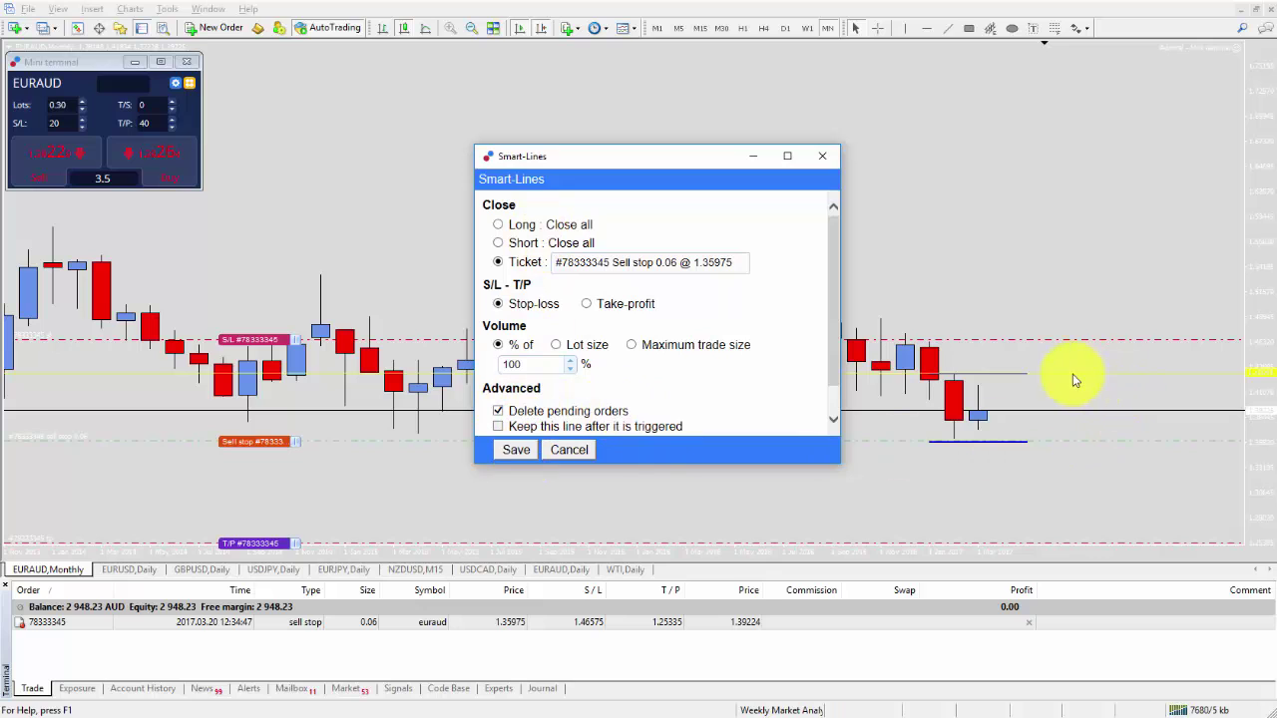
left_click(518, 450)
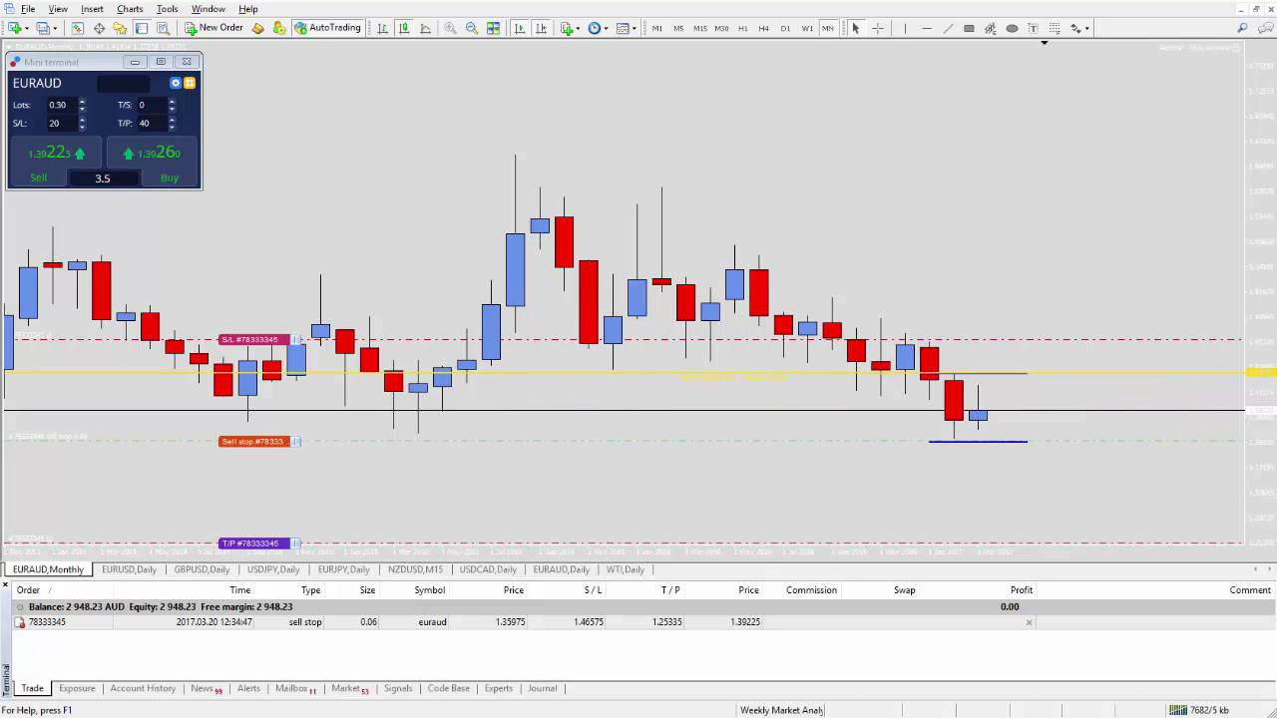
Sketch price rising toward the yellow line and underline the pending order, then clear the sketches.
left_click(995, 415)
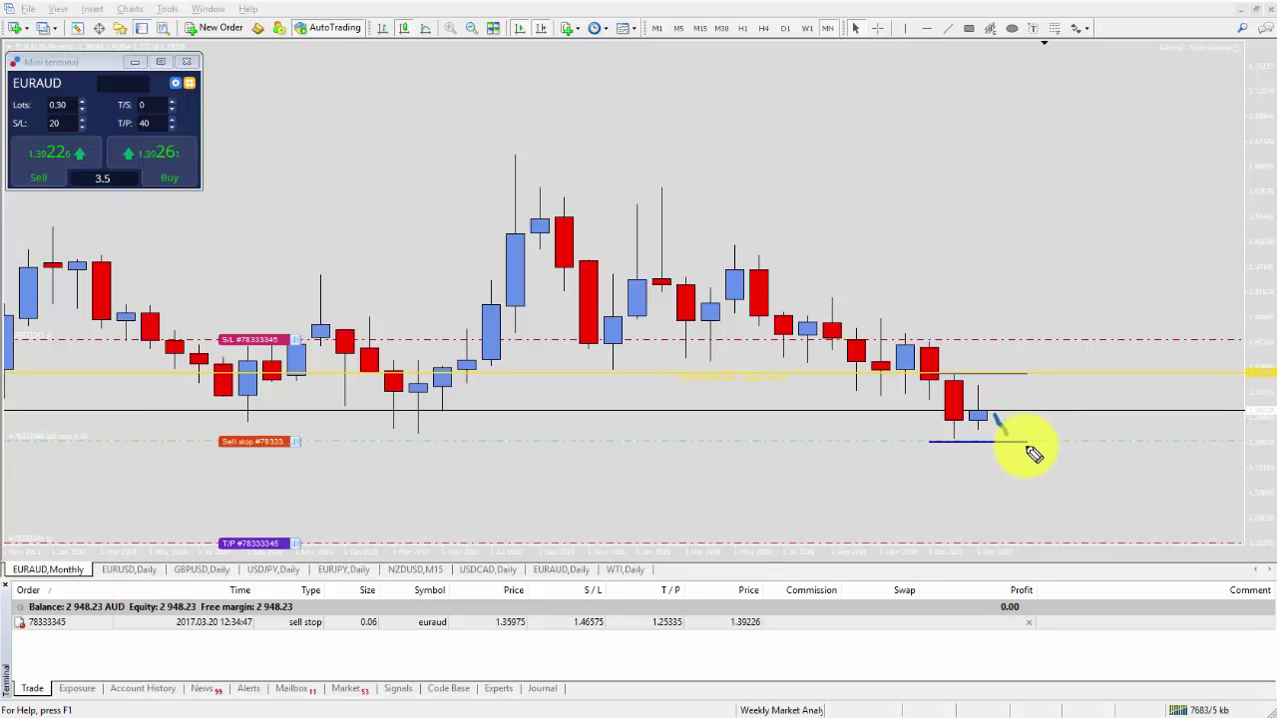
mouse_move(1012, 405)
left_mouse_down()
mouse_move(1054, 365)
mouse_move(1066, 377)
mouse_move(1047, 381)
left_mouse_up()
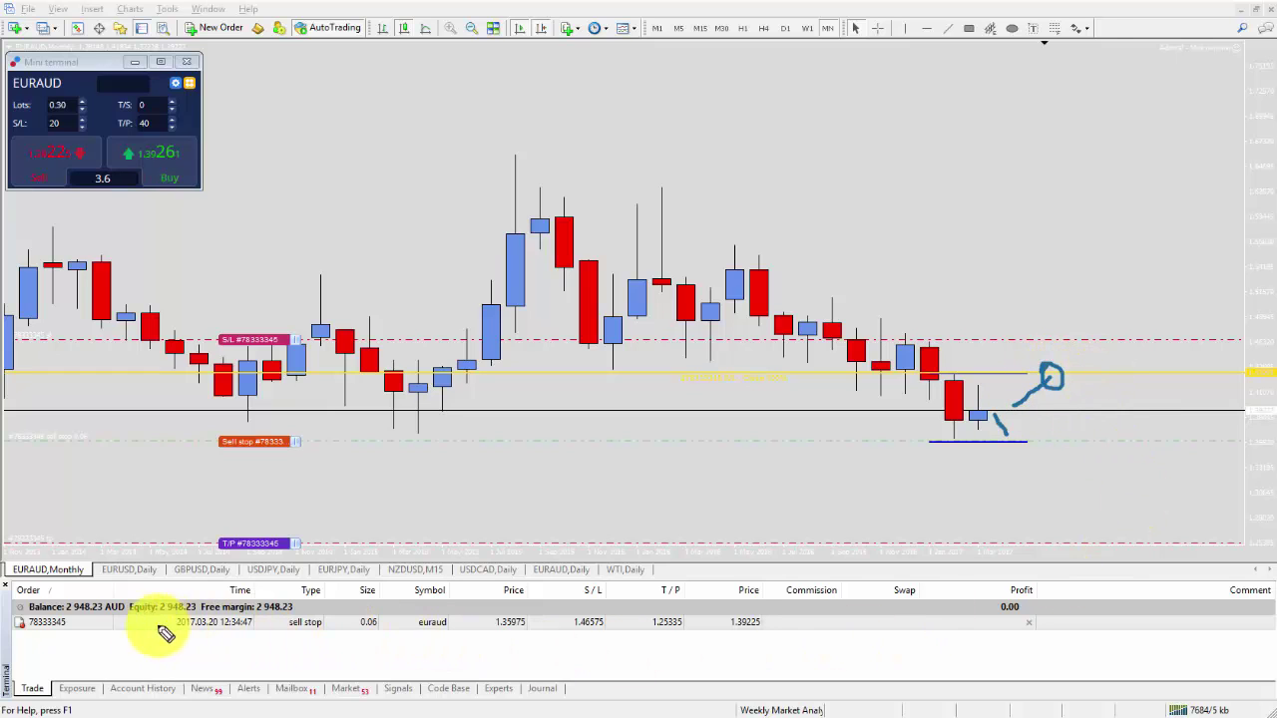
left_click_drag(115, 622, 914, 634)
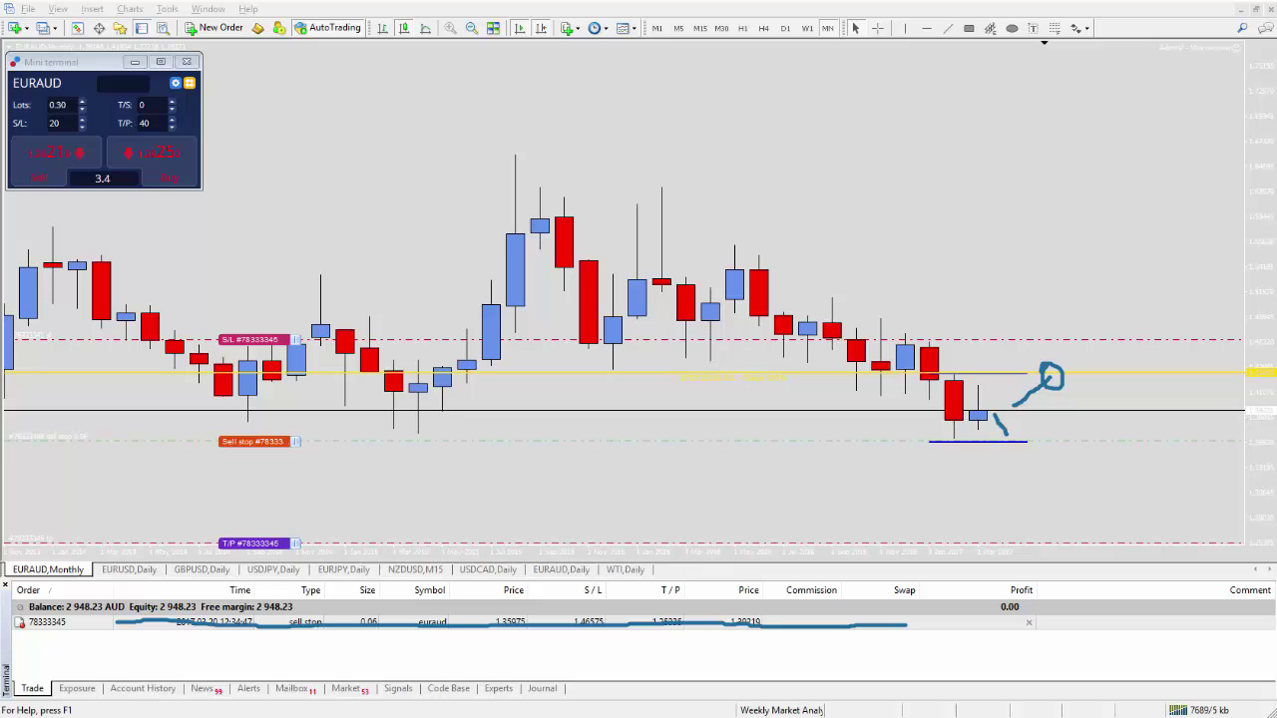
key("Escape")
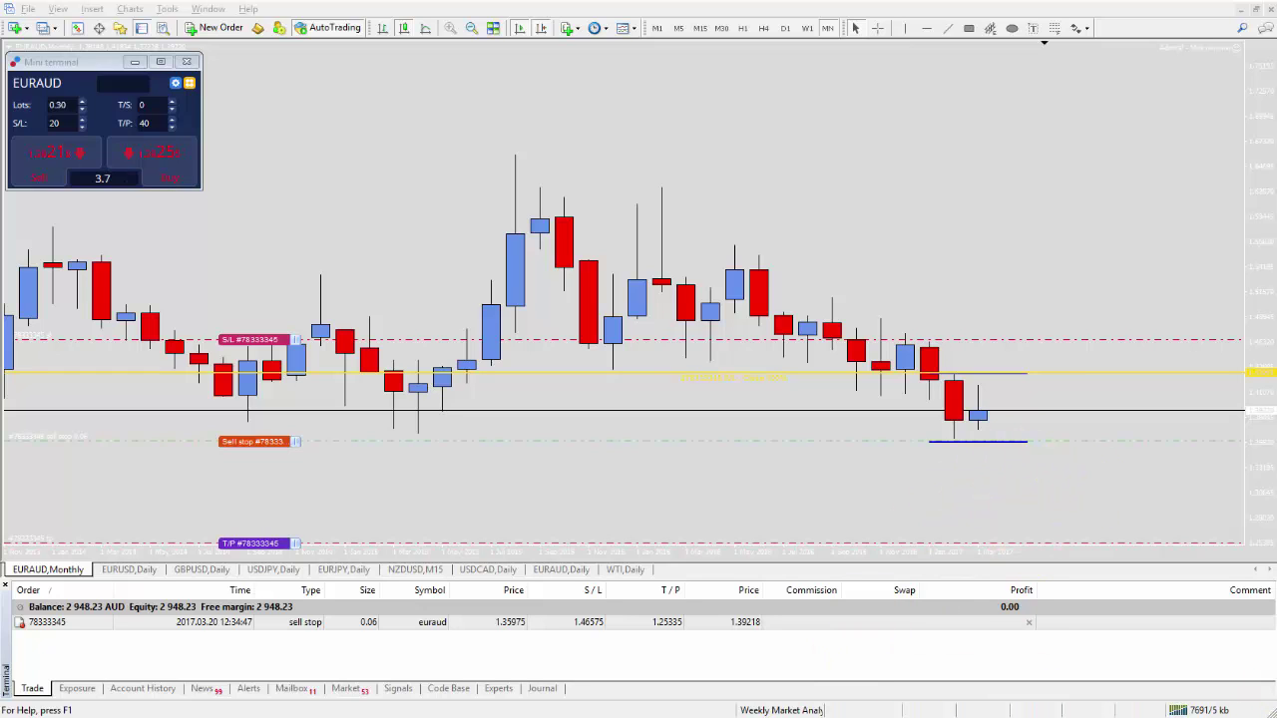
Draw target marks T1 and T2 below and a curved arrow labelled 'B.E'.
mouse_move(1003, 496)
left_mouse_down()
mouse_move(1066, 496)
mouse_move(1103, 476)
mouse_move(1093, 498)
left_mouse_up()
left_click_drag(1105, 488, 1108, 501)
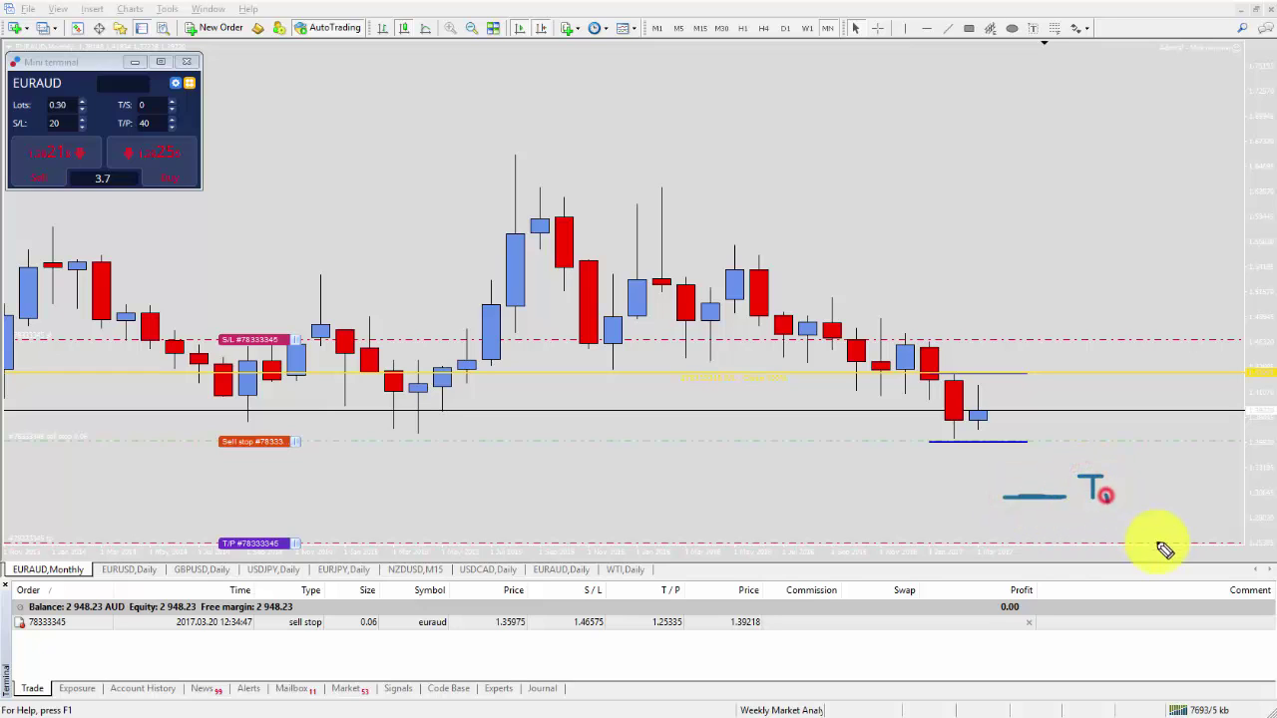
mouse_move(1117, 544)
left_mouse_down()
mouse_move(1174, 528)
mouse_move(1199, 543)
left_mouse_up()
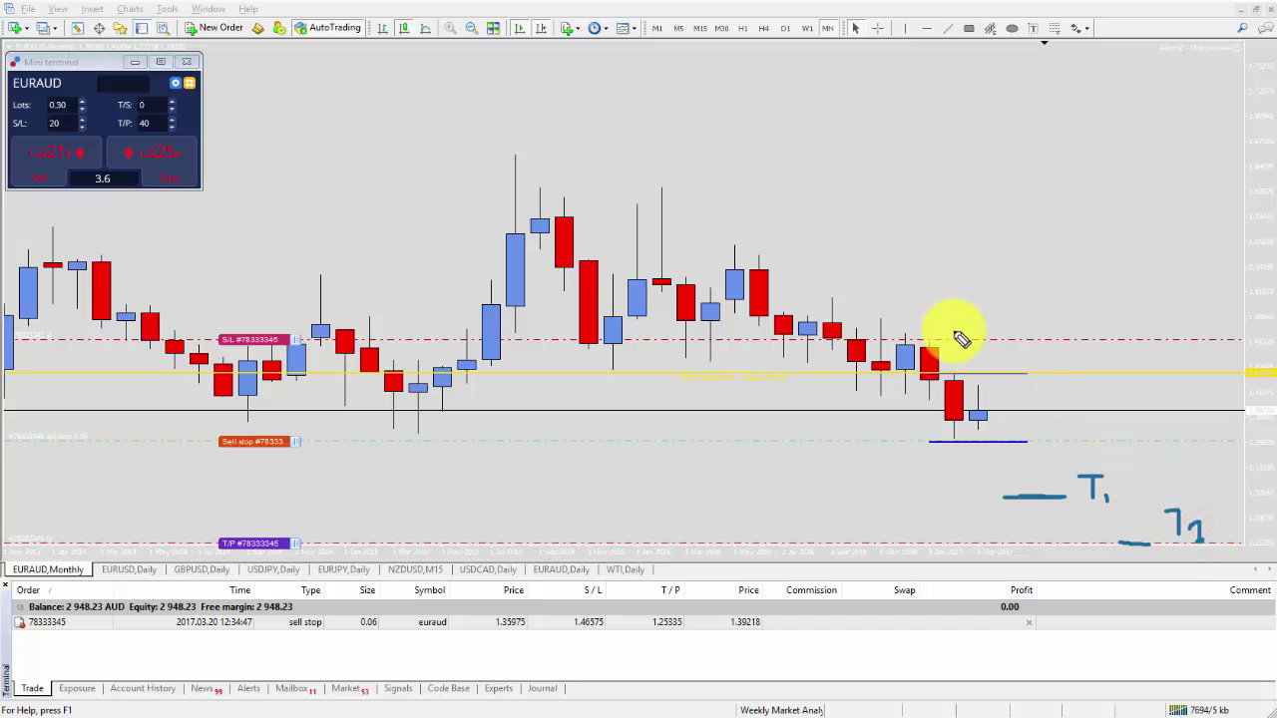
mouse_move(958, 338)
left_mouse_down()
mouse_move(983, 325)
mouse_move(1055, 361)
mouse_move(1062, 437)
mouse_move(1066, 416)
mouse_move(1118, 429)
left_mouse_up()
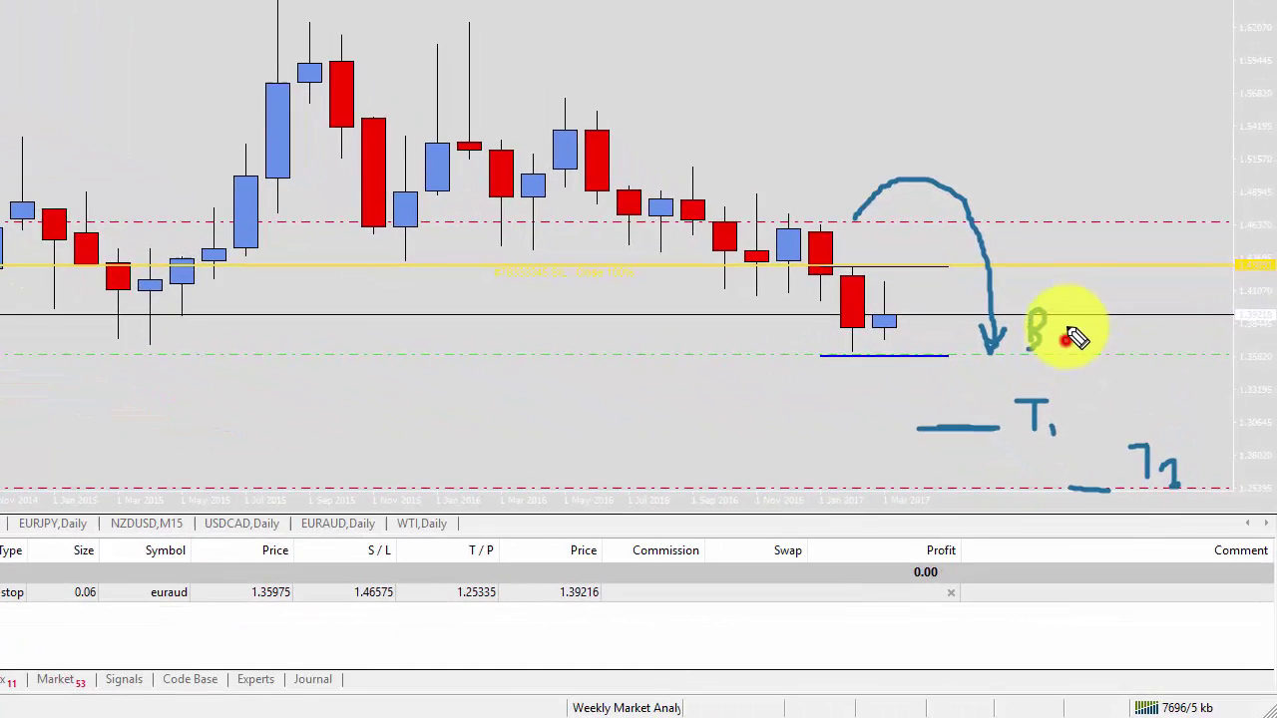
left_click(1067, 337)
mouse_move(1072, 311)
left_mouse_down()
mouse_move(1108, 319)
mouse_move(1105, 349)
left_mouse_up()
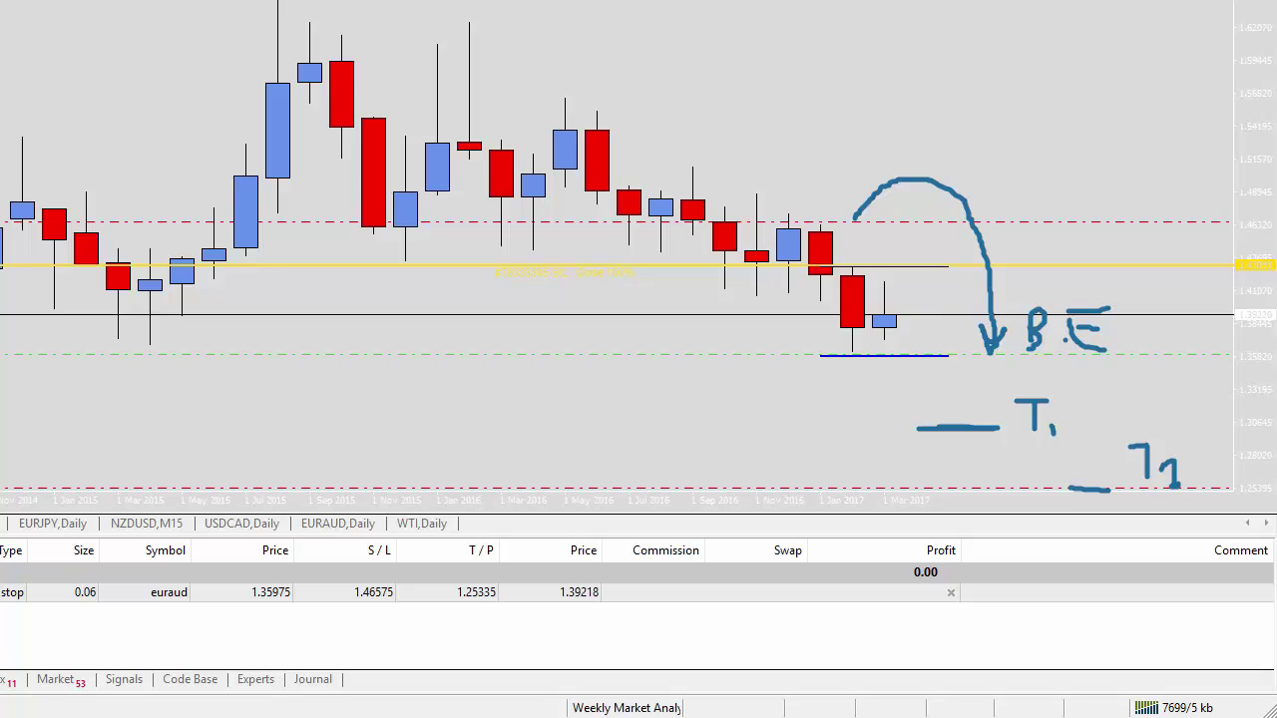
Open a new NZDUSD chart window and drag Admiral - Trade terminal onto it.
key("Escape")
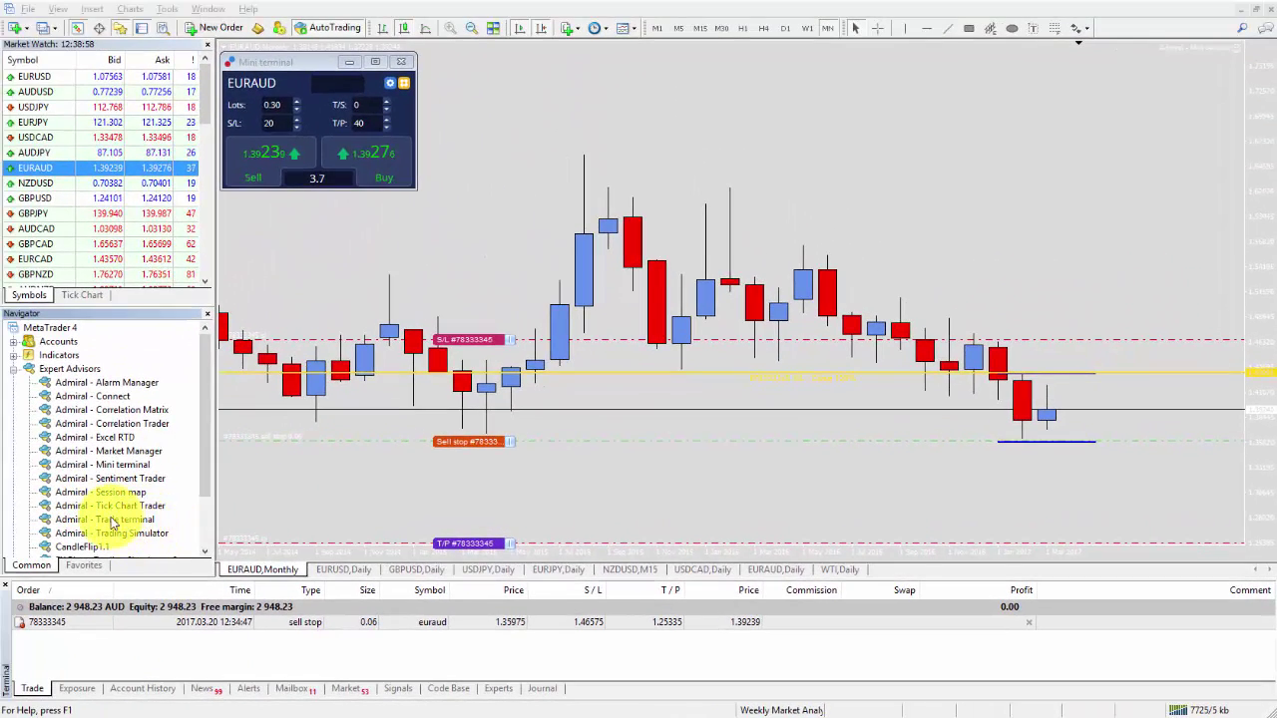
left_click(8, 505)
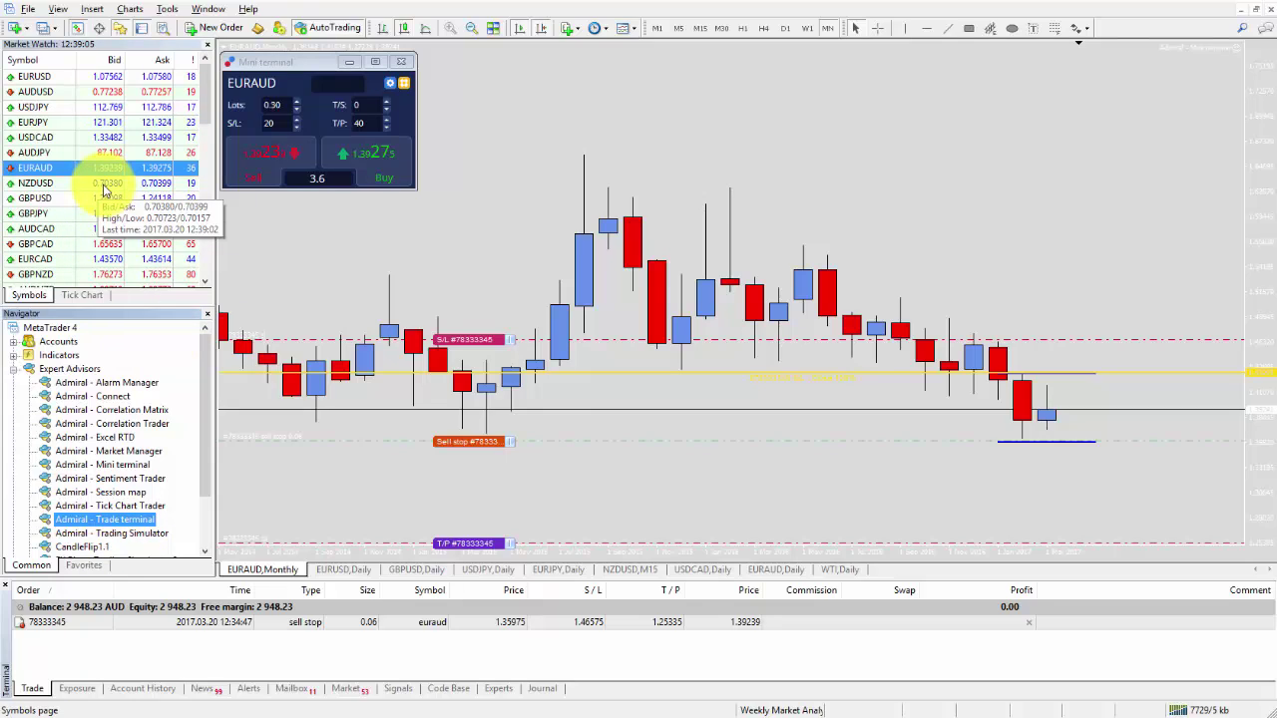
right_click(102, 184)
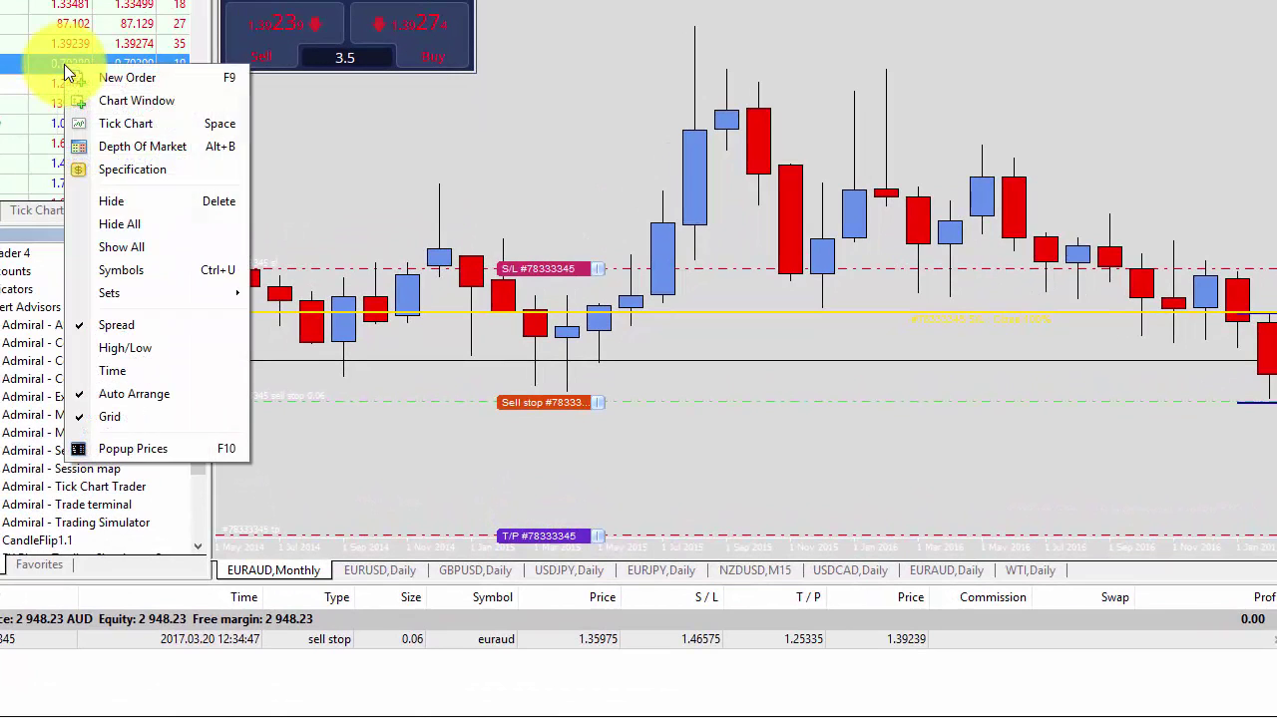
left_click(126, 101)
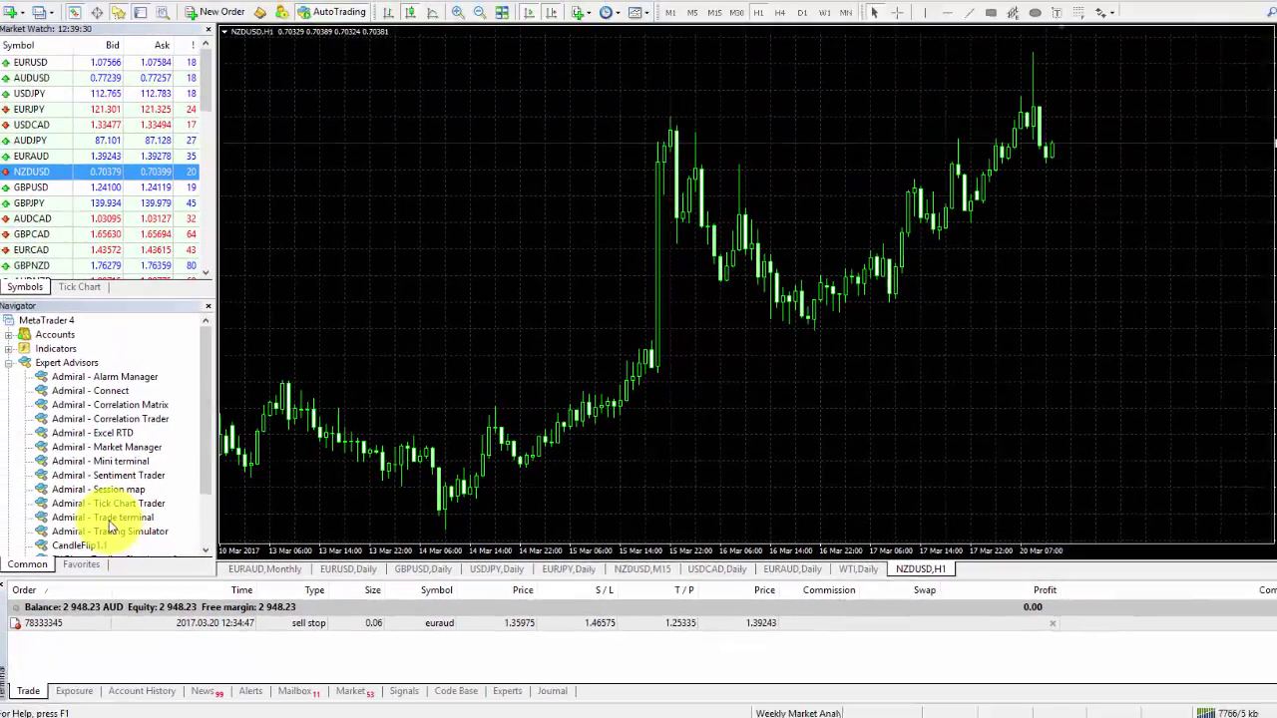
left_click(108, 520)
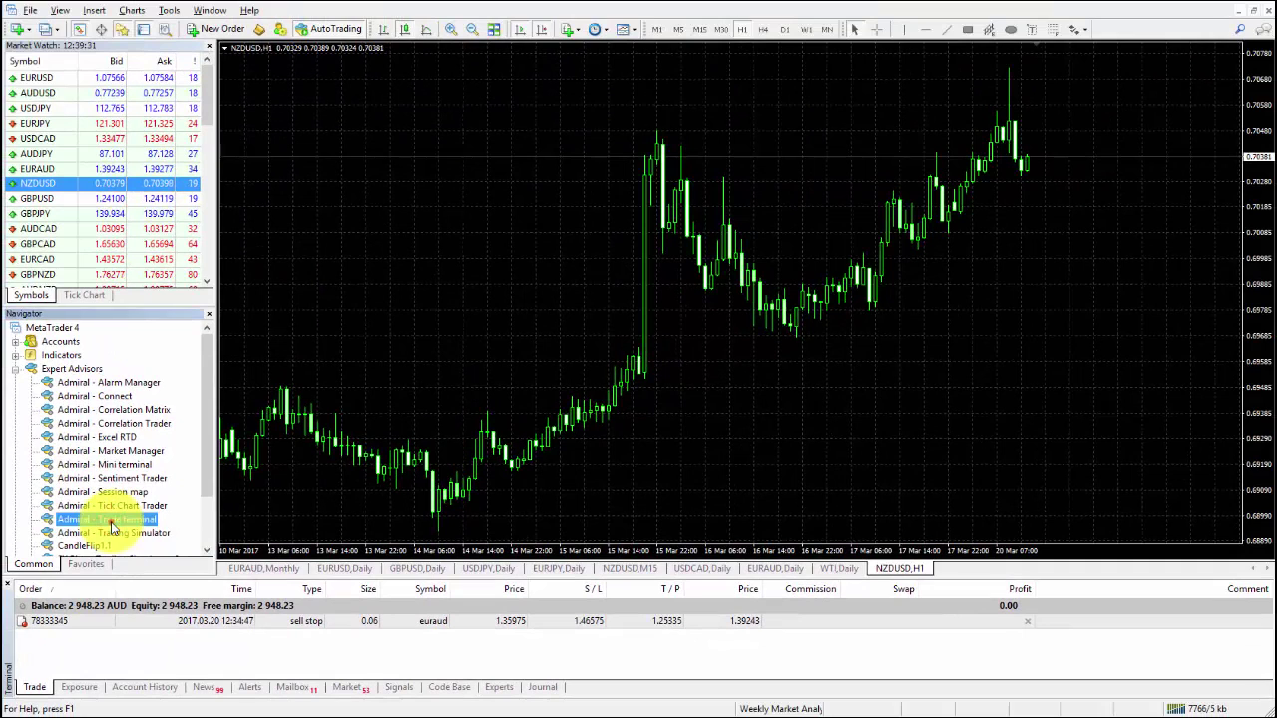
left_click_drag(113, 528, 413, 313)
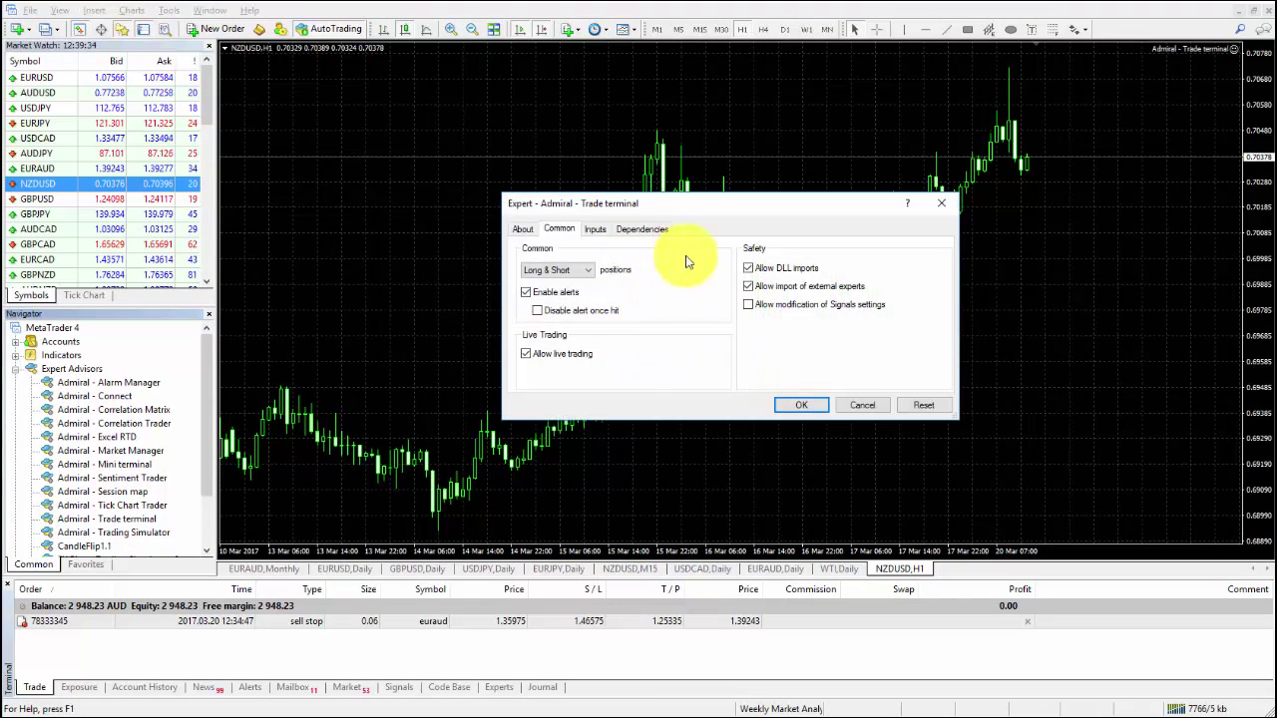
Confirm the expert dialog to start the Trade terminal, then open Automated close on the EURAUD sell stop.
left_click(801, 405)
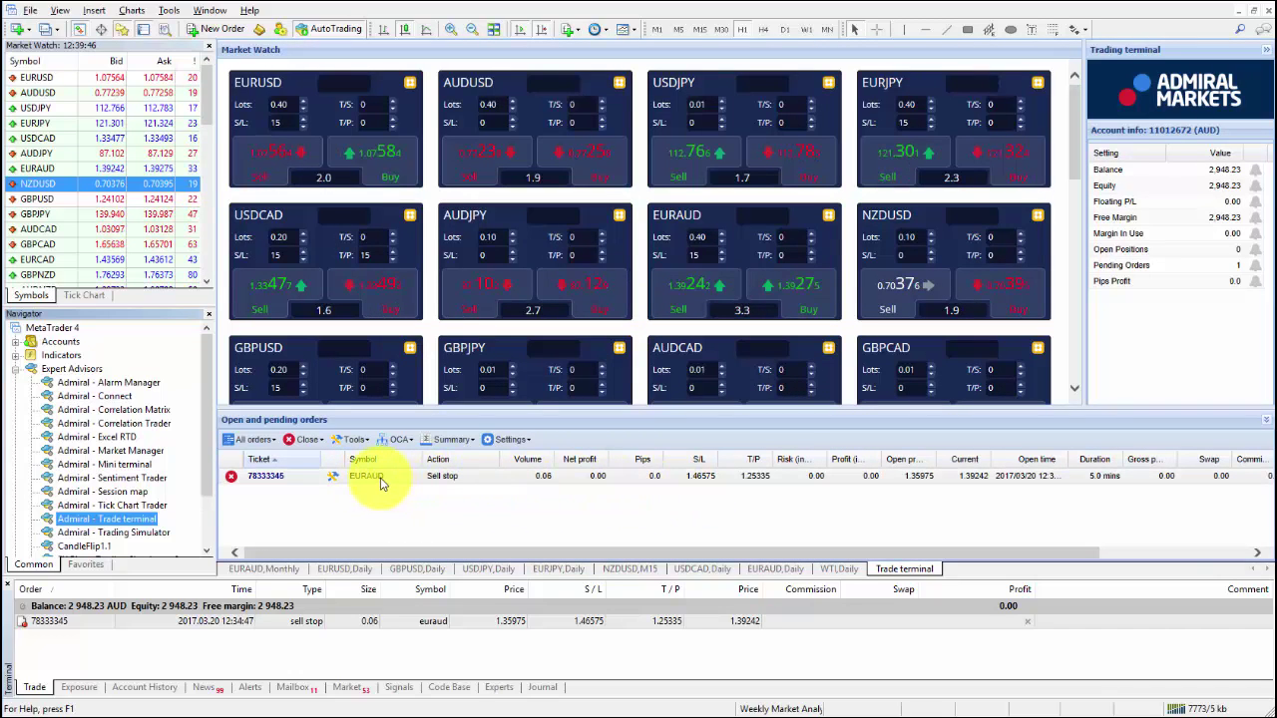
left_click(339, 476)
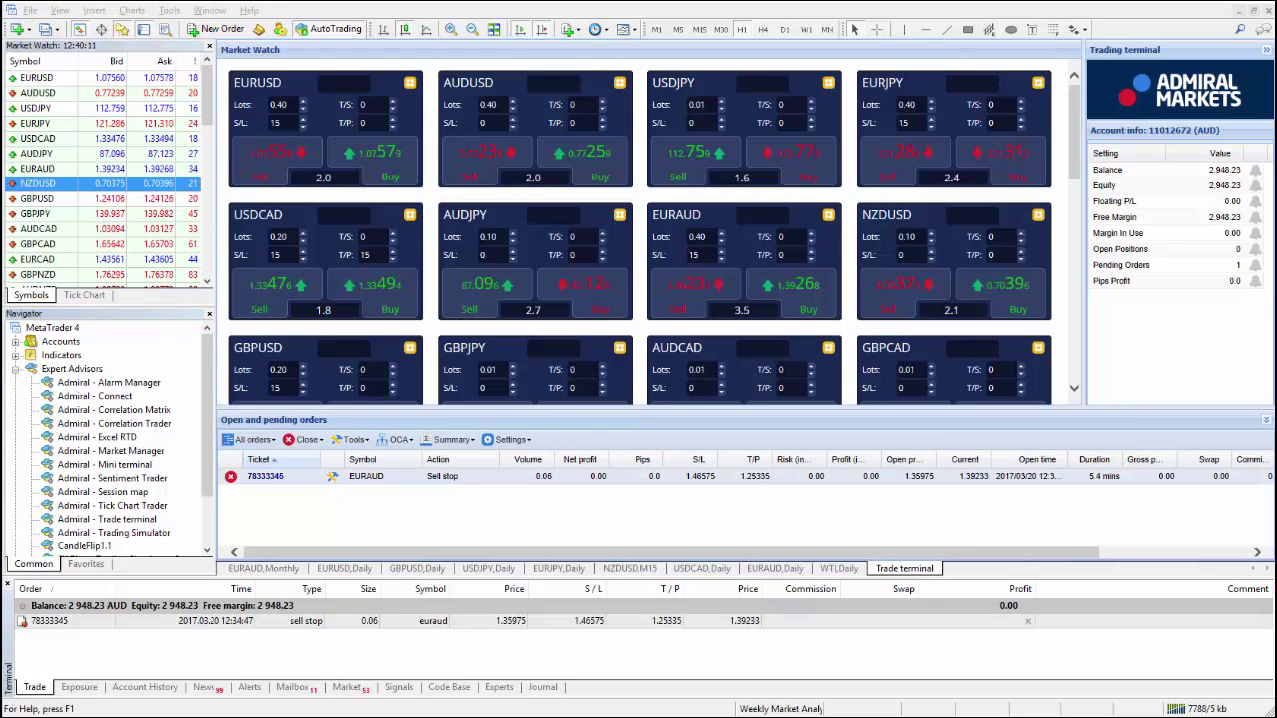
right_click(334, 484)
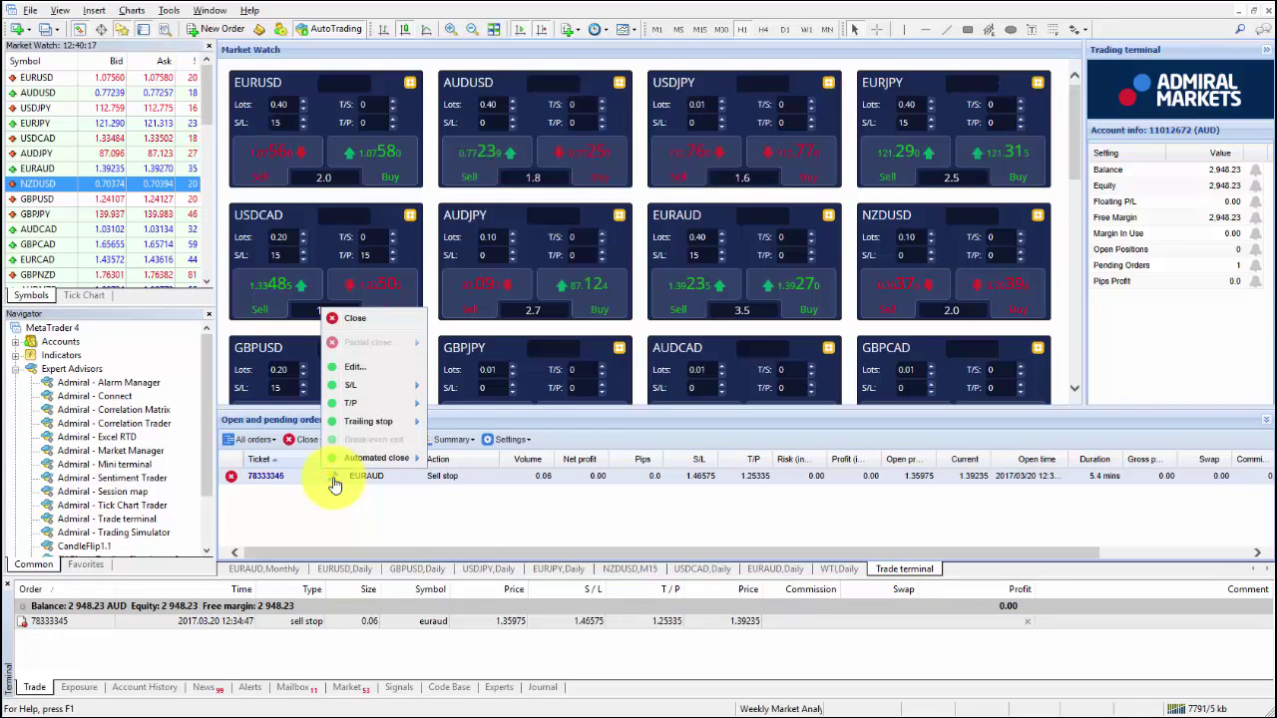
mouse_move(375, 459)
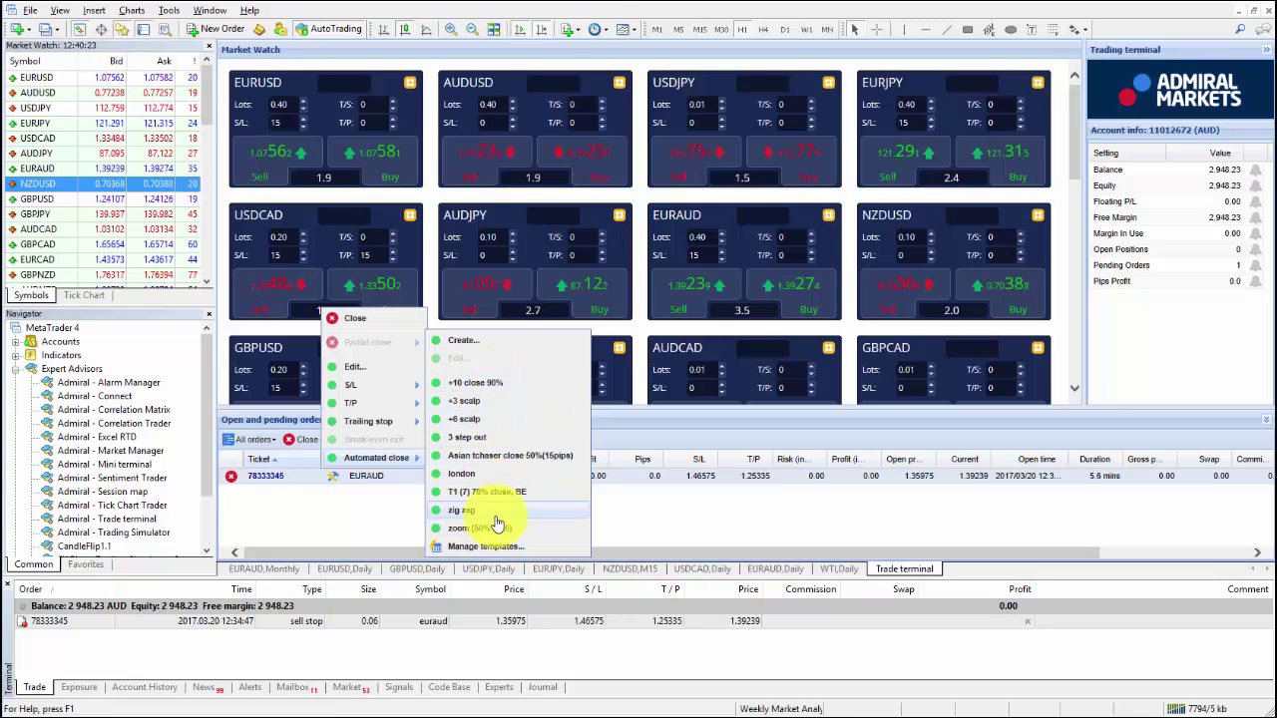
Create and apply an EURAUD rule: at 530 pips profit, close 50% and set S/L to 530 pips.
left_click(469, 343)
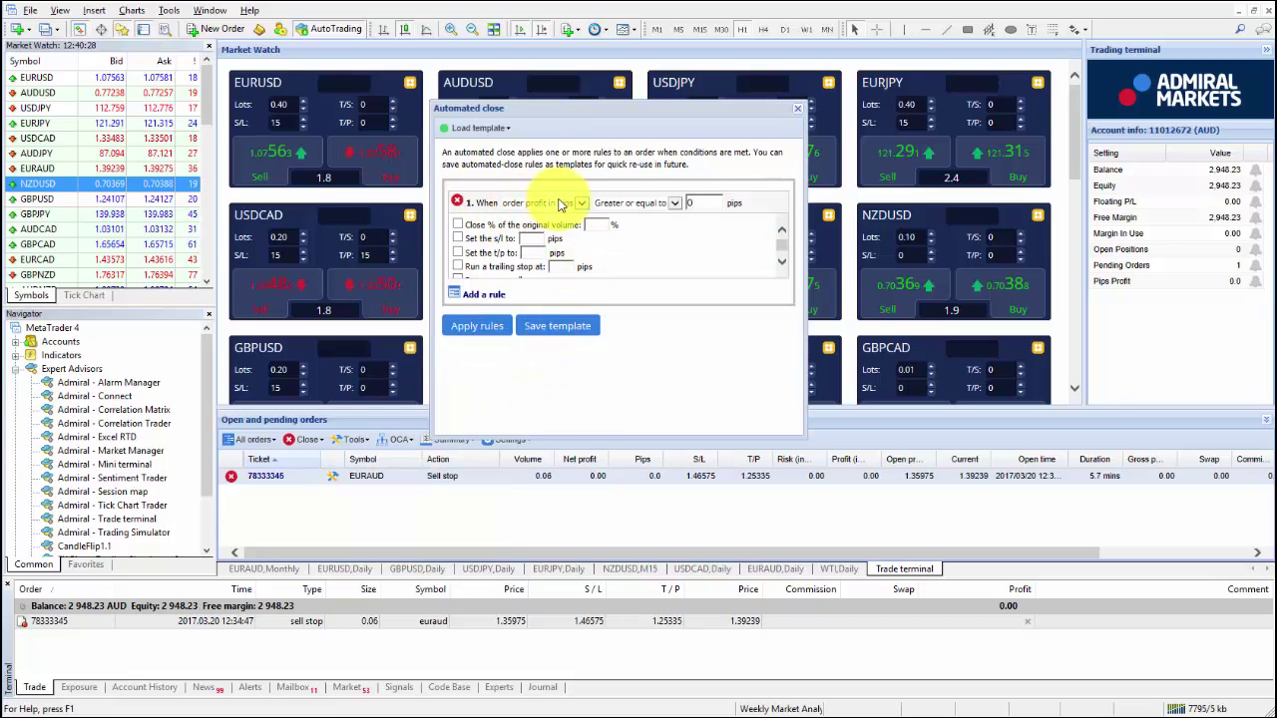
left_click(697, 202)
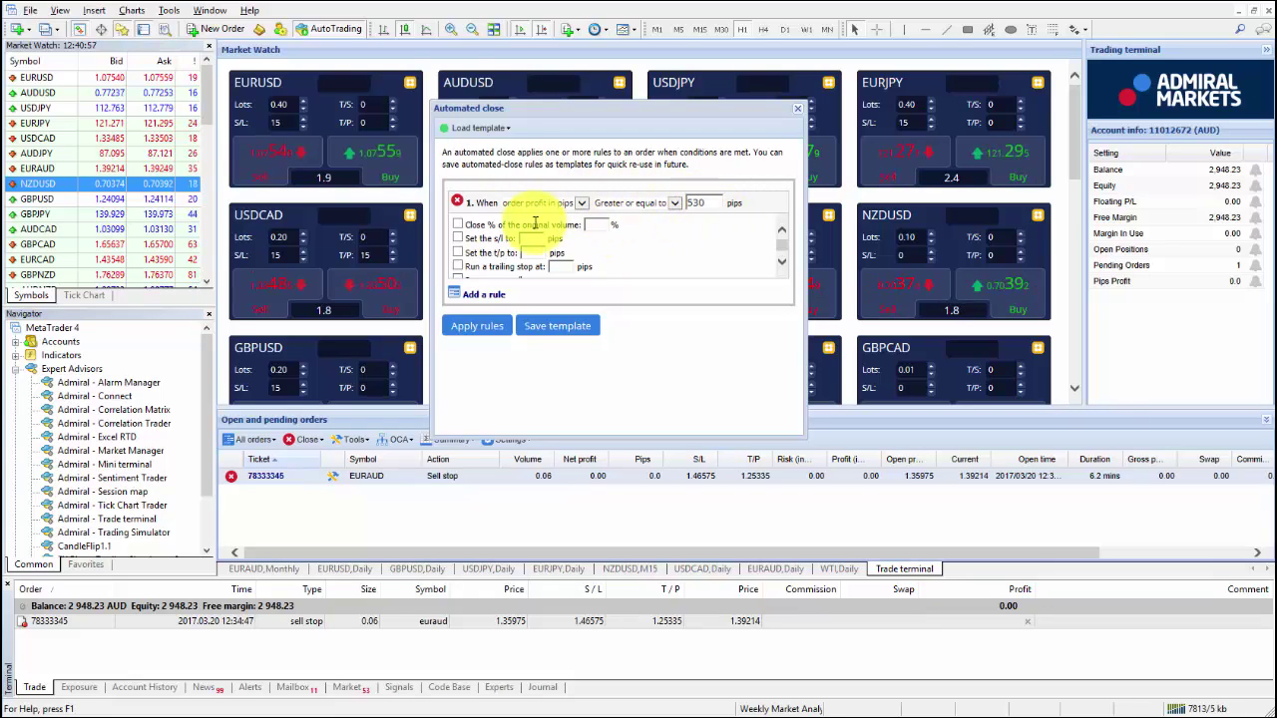
left_click(458, 224)
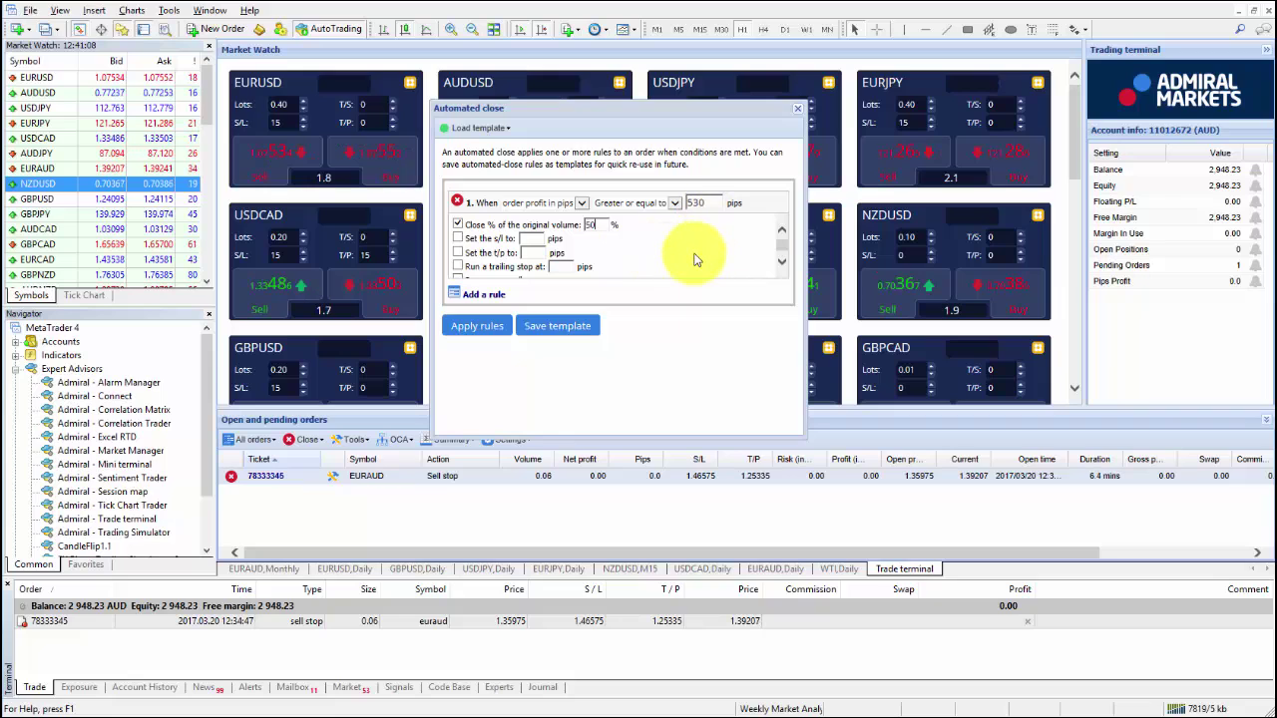
left_click(457, 237)
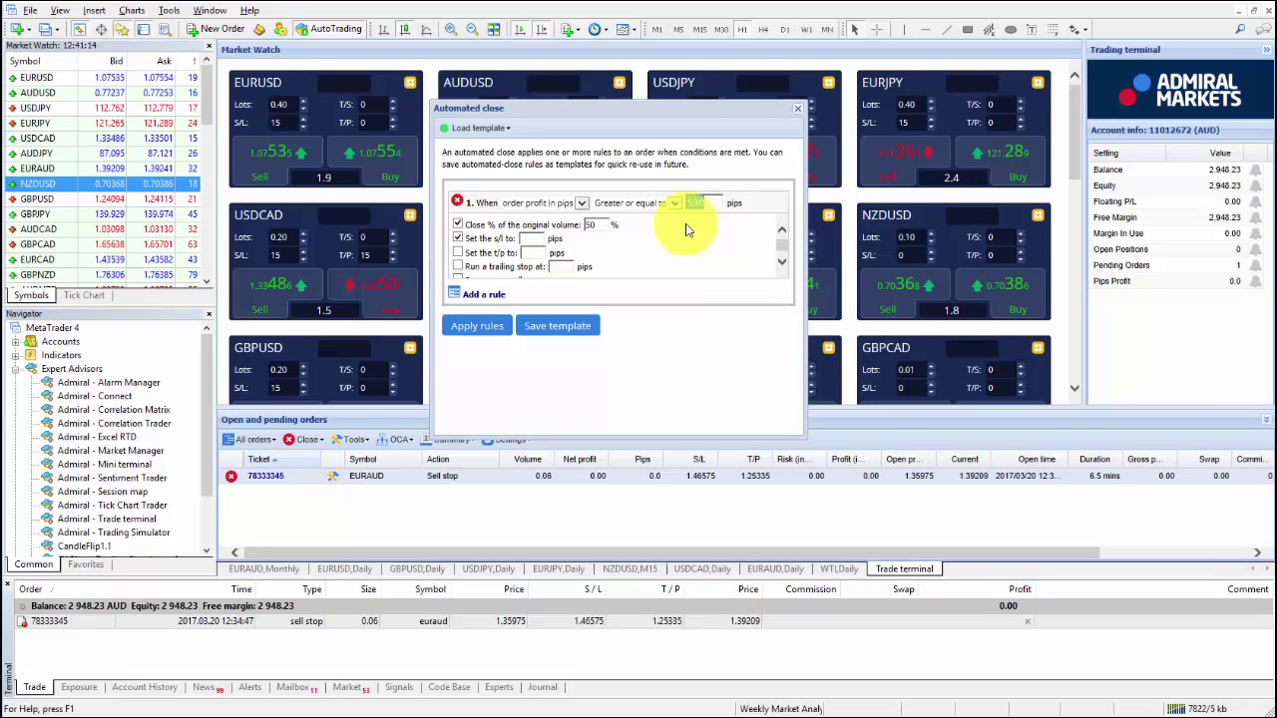
left_click(532, 241)
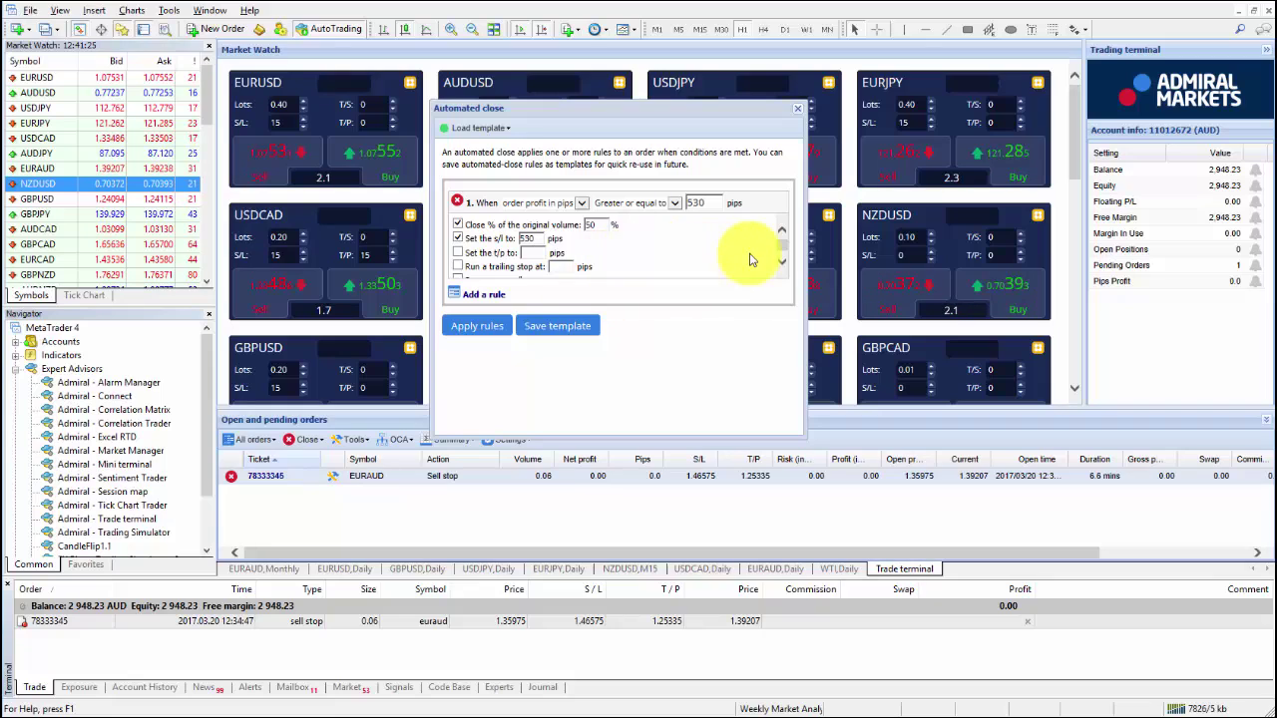
left_click(477, 326)
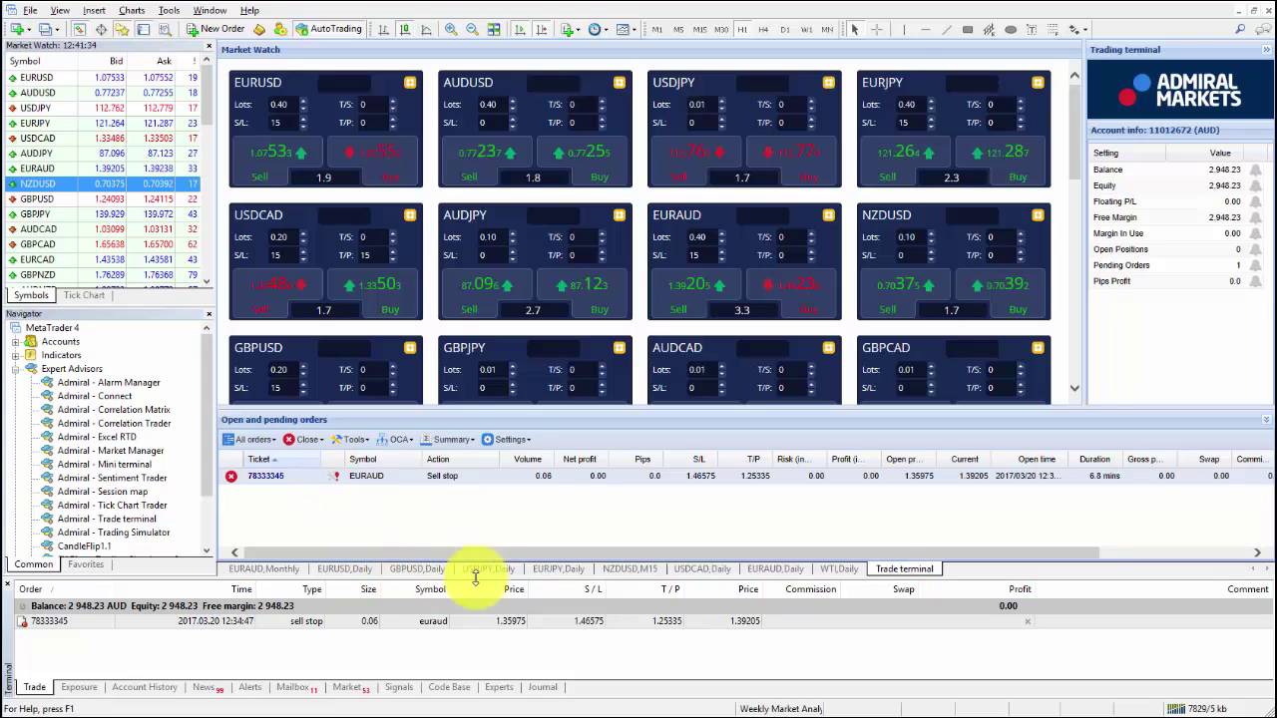
Switch to the EURAUD monthly chart and pen-mark the first target level.
left_click(778, 569)
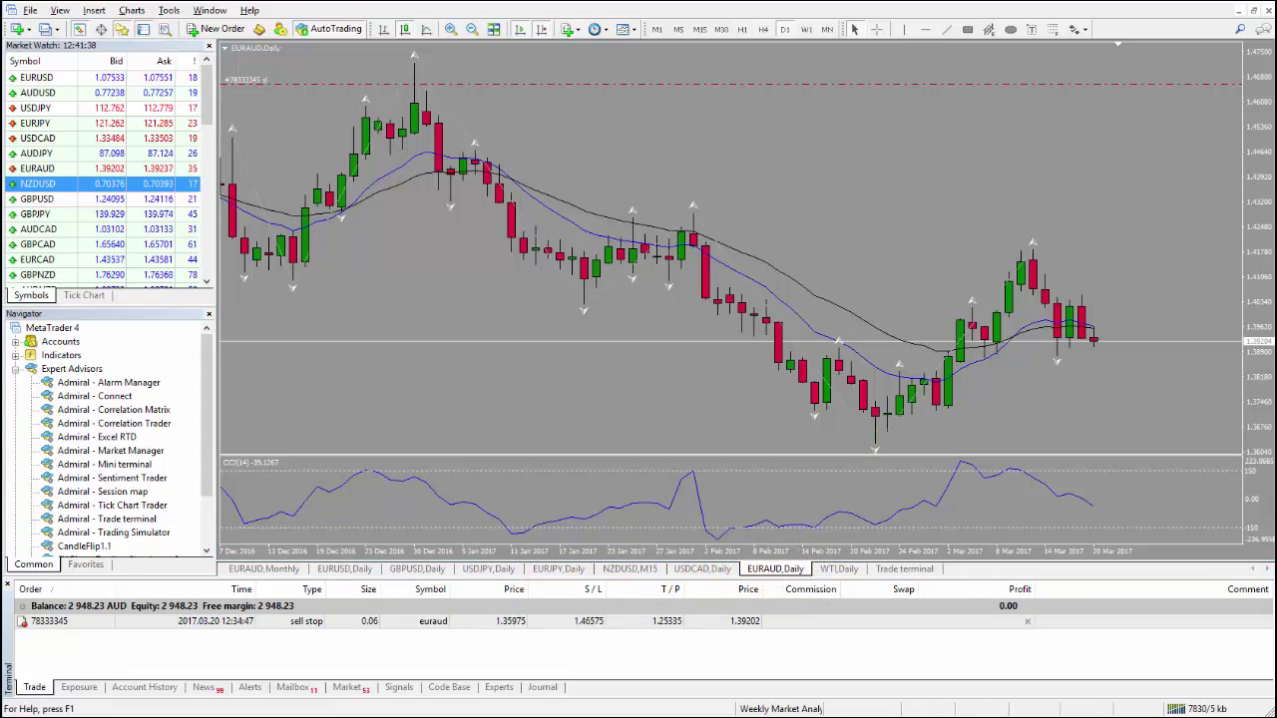
key("ctrl+Tab")
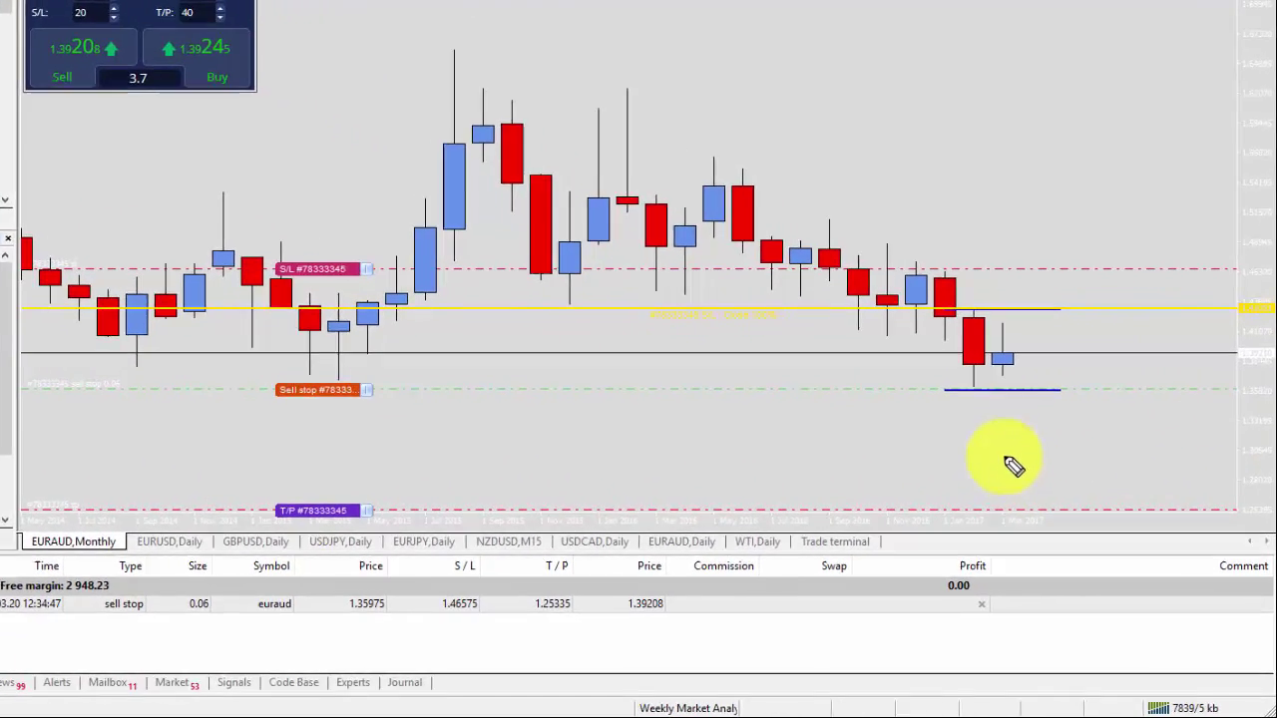
left_click_drag(960, 424, 1054, 427)
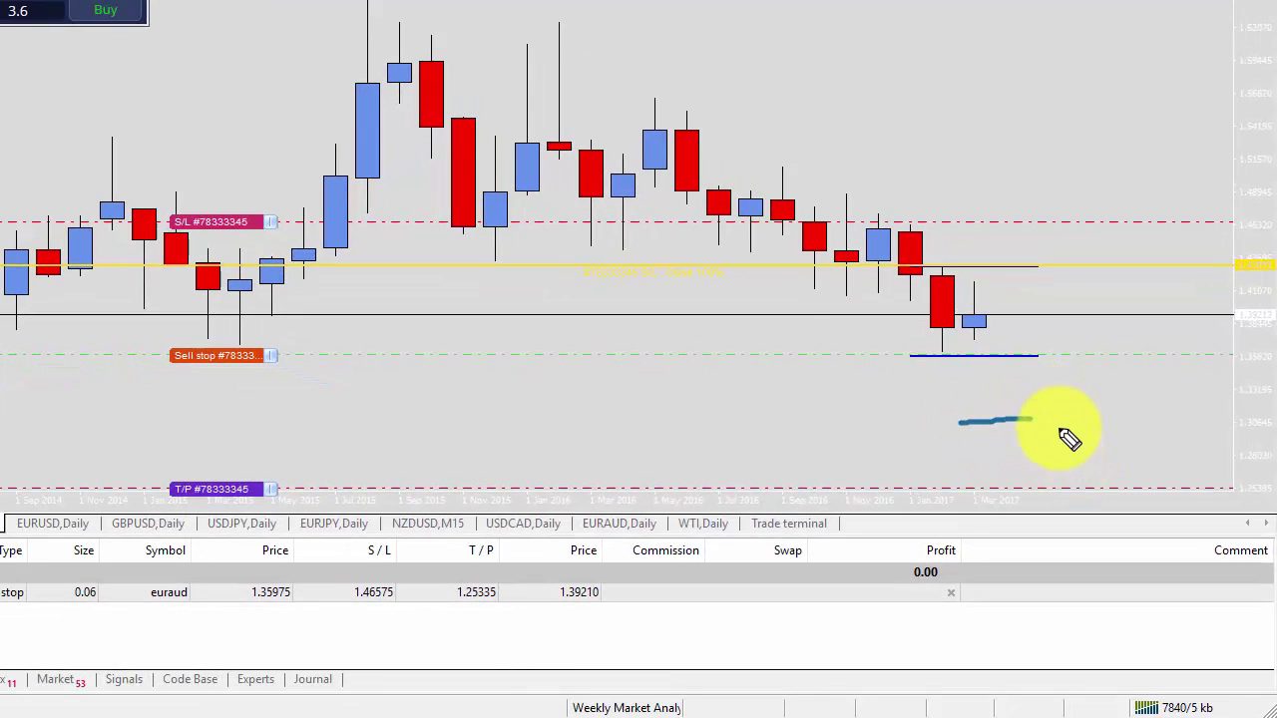
Circle the 0.06 lot size, write 0.03 under it, and draw arrows from stop loss to break-even.
mouse_move(49, 592)
left_mouse_down()
mouse_move(100, 642)
mouse_move(71, 578)
mouse_move(52, 599)
left_mouse_up()
left_click(205, 632)
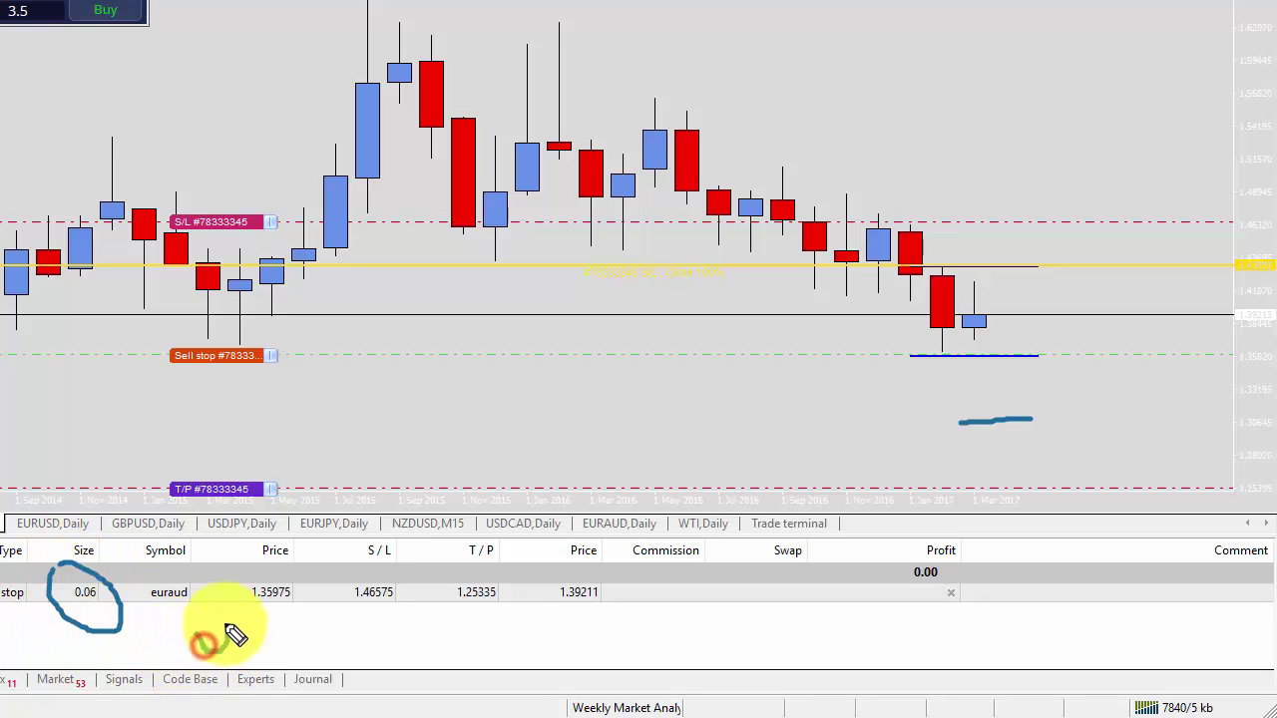
mouse_move(258, 625)
left_mouse_down()
mouse_move(317, 629)
mouse_move(302, 611)
mouse_move(303, 655)
left_mouse_up()
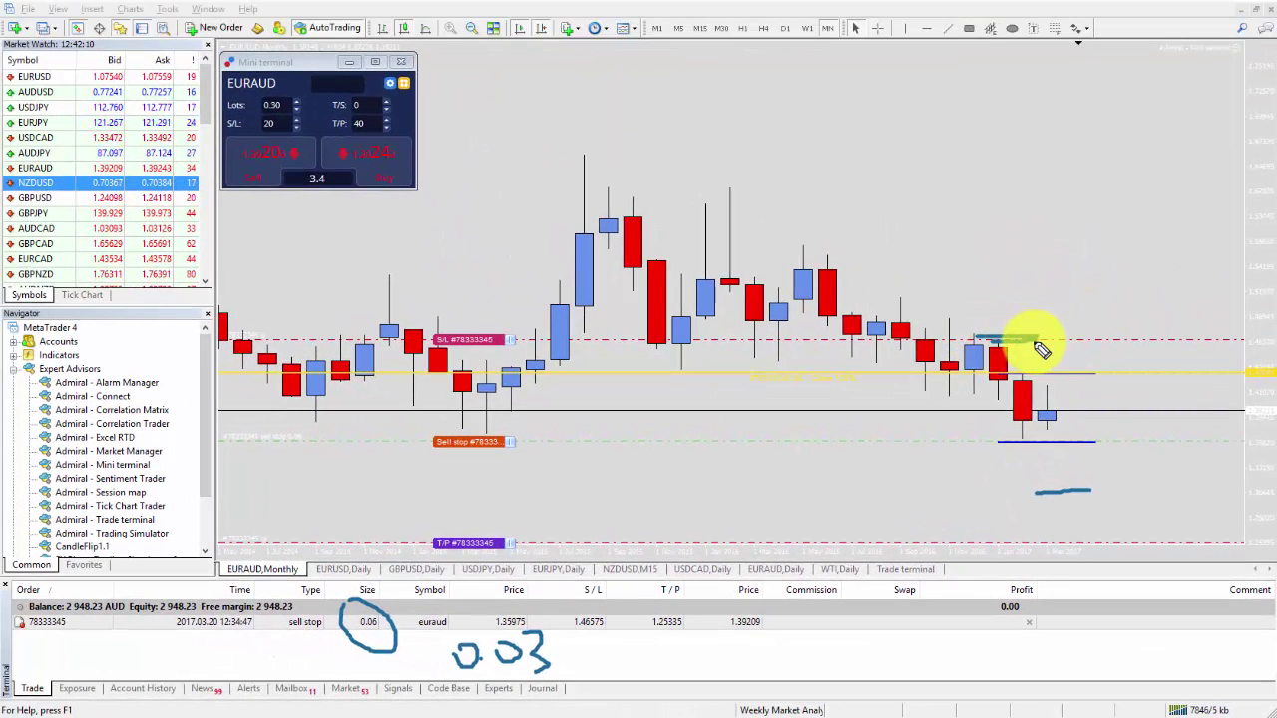
mouse_move(961, 318)
left_mouse_down()
mouse_move(1014, 304)
mouse_move(1109, 352)
mouse_move(1137, 439)
mouse_move(1141, 428)
left_mouse_up()
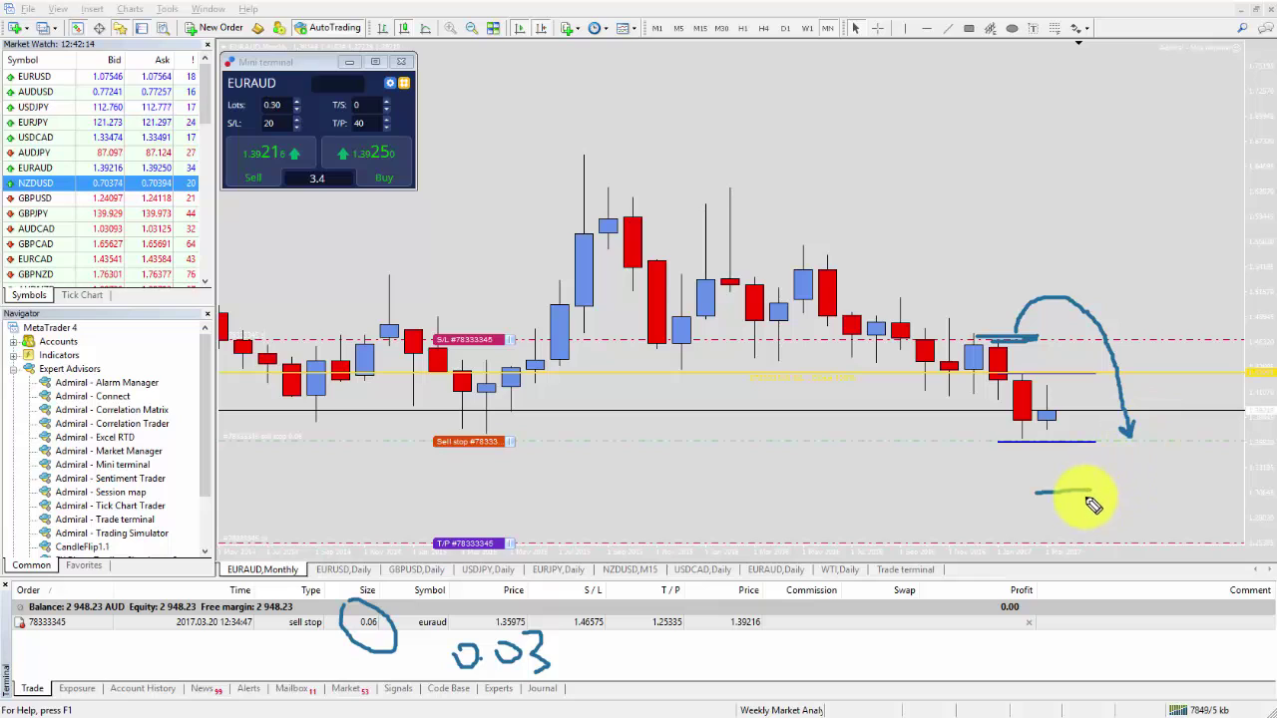
mouse_move(1087, 491)
left_mouse_down()
mouse_move(1104, 548)
mouse_move(1154, 496)
mouse_move(1181, 440)
mouse_move(1183, 455)
left_mouse_up()
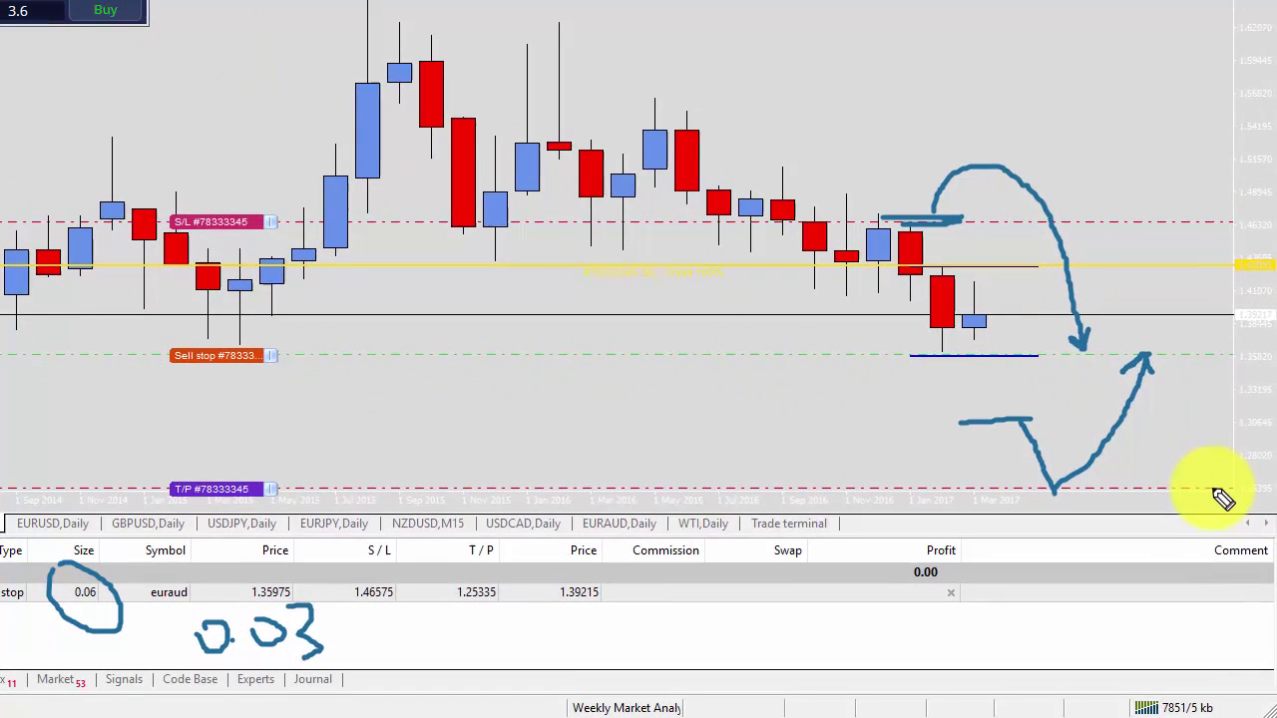